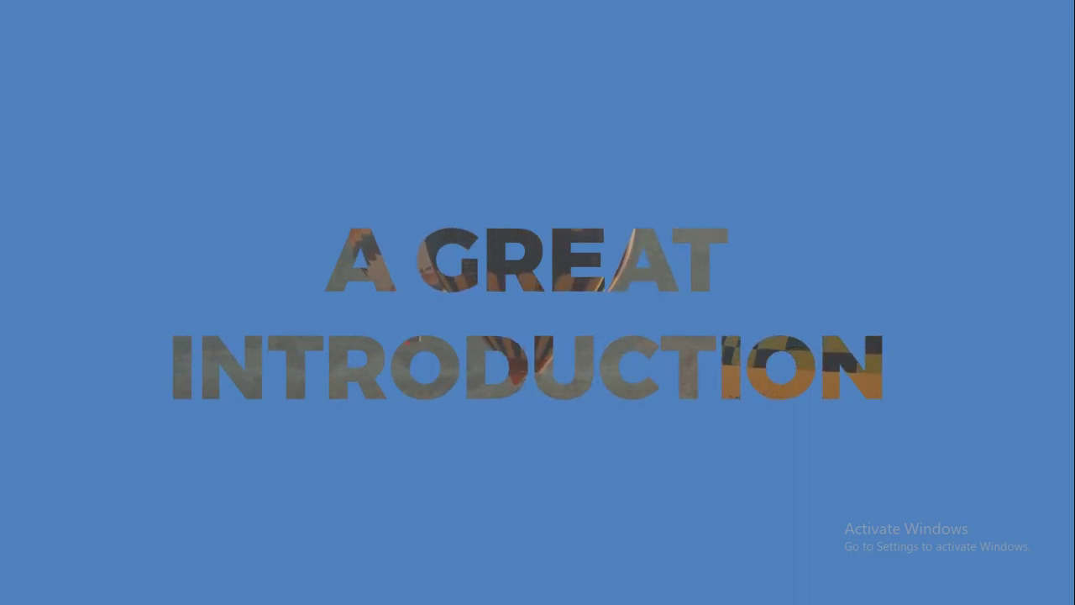
# Step: Exit the slideshow preview and return to editing slide 'A GREAT INTRODUCTION'
pyautogui.press('Escape')
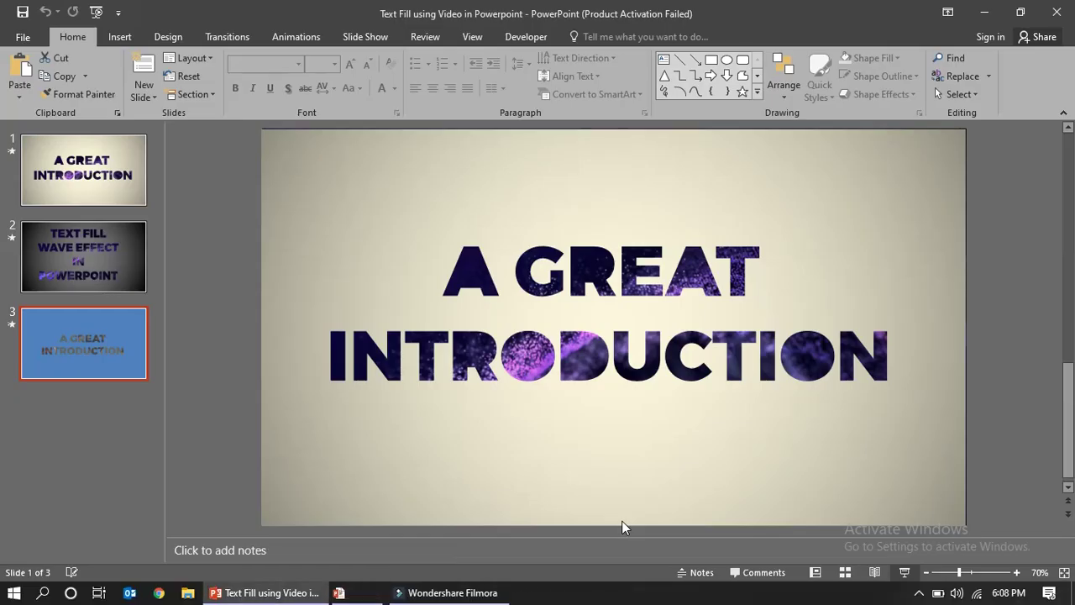
# Step: Add a new Blank layout slide after slide 1
pyautogui.click(102, 184)
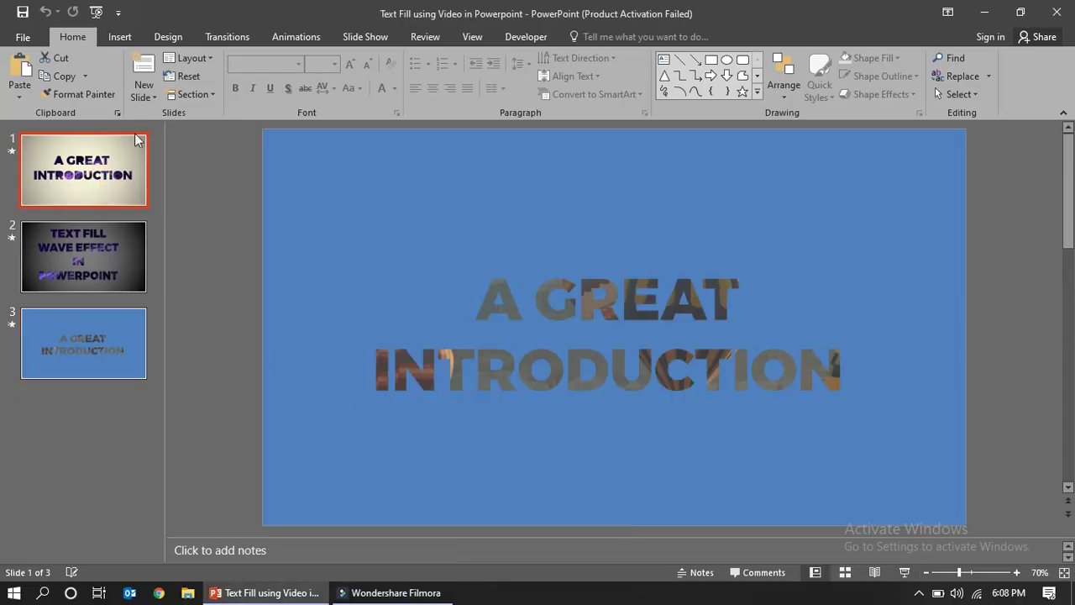
pyautogui.click(147, 99)
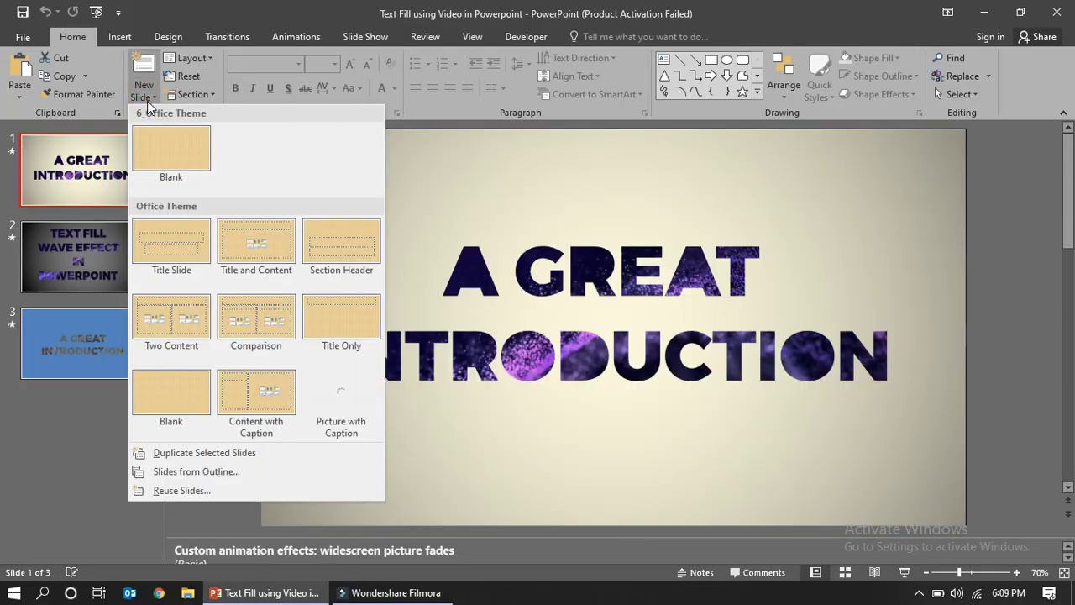
pyautogui.click(172, 162)
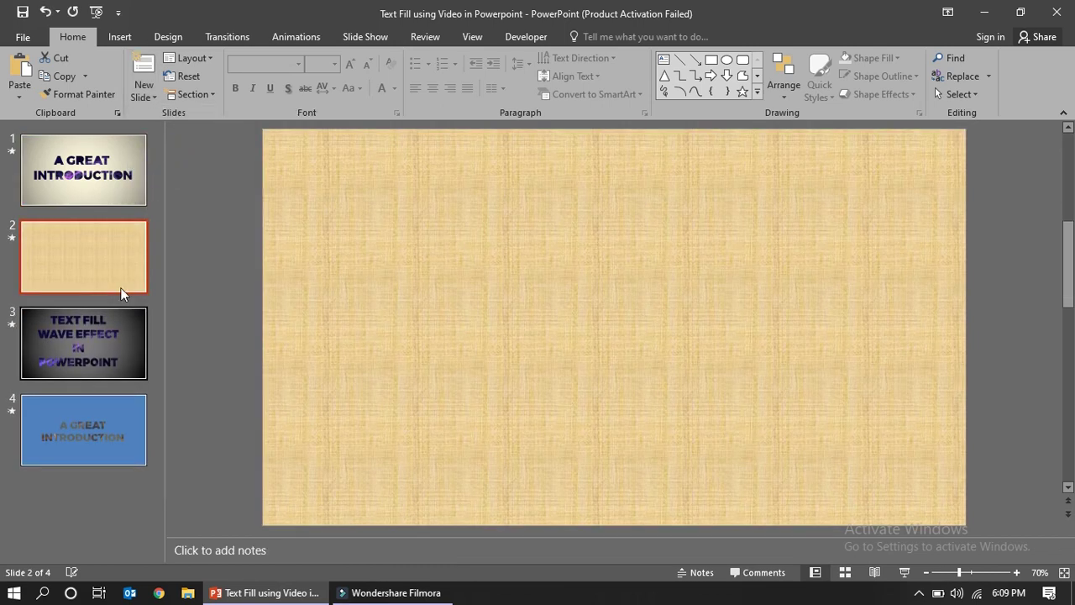
# Step: Give the new slide a solid white background fill
pyautogui.click(175, 40)
pyautogui.click(988, 91)
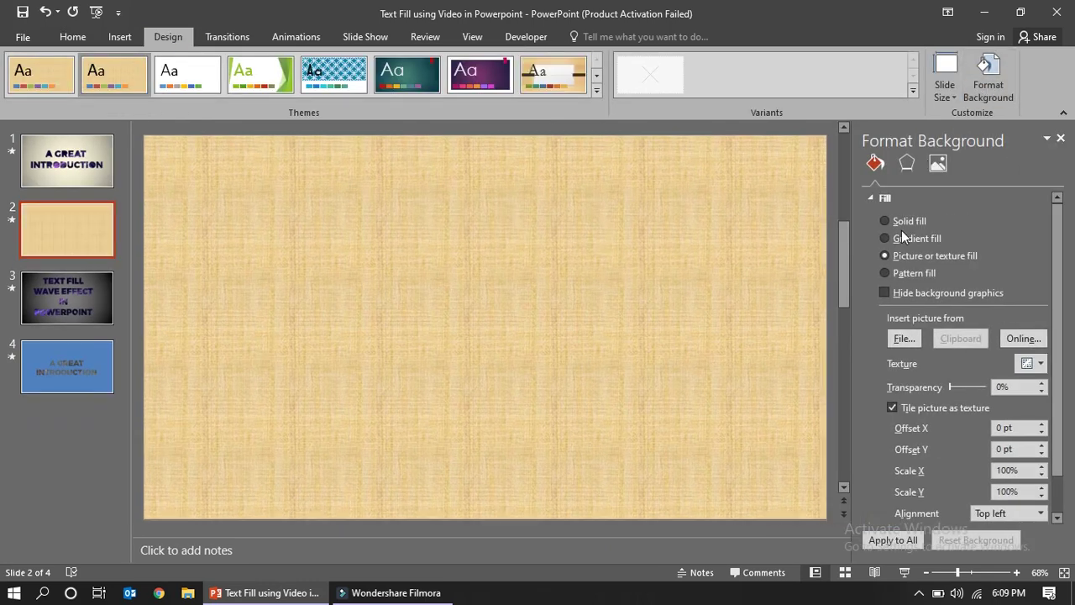
pyautogui.click(884, 221)
pyautogui.click(1032, 322)
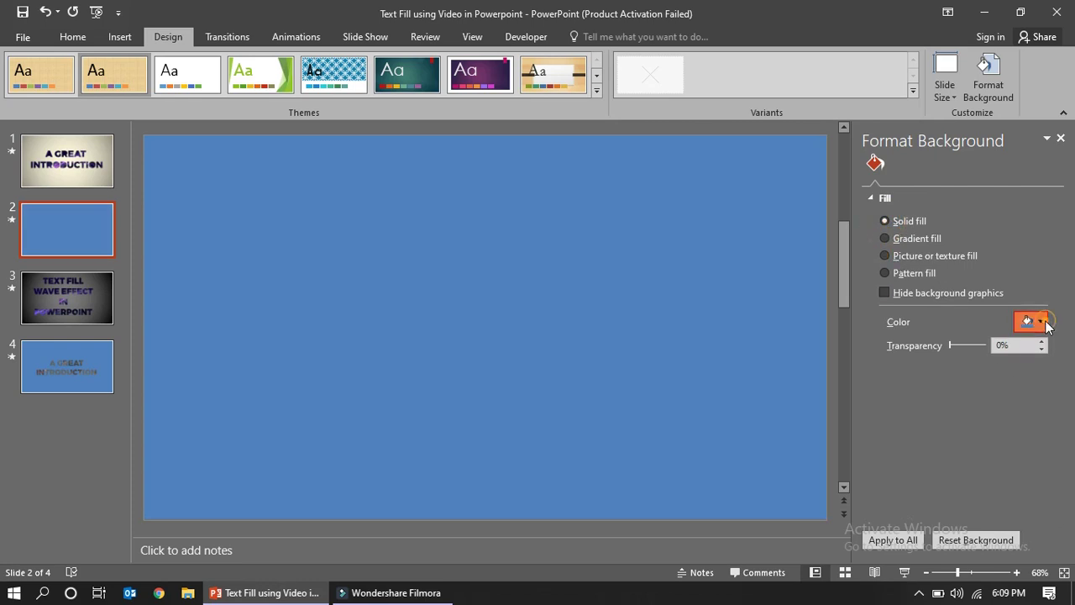
pyautogui.click(943, 374)
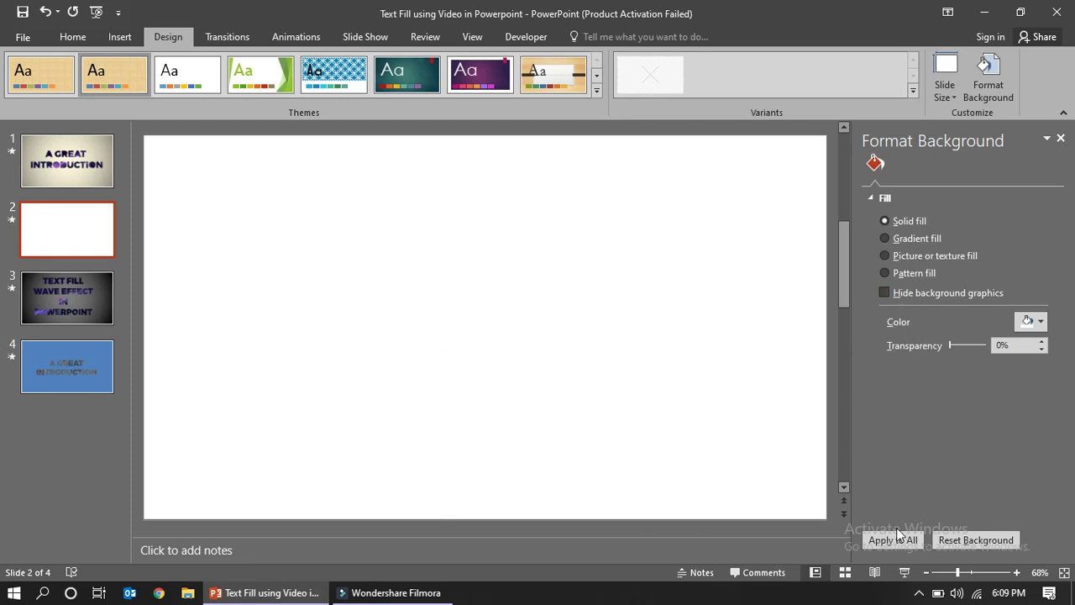
# Step: Insert the file 'video' from New folder (2) > images onto slide 2
pyautogui.click(117, 35)
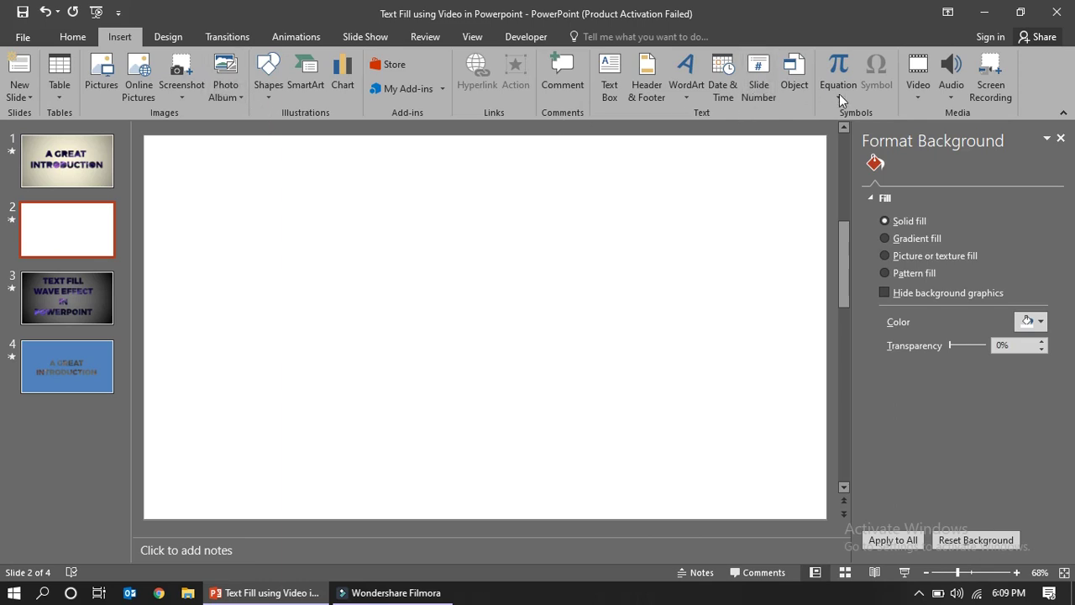
pyautogui.click(917, 90)
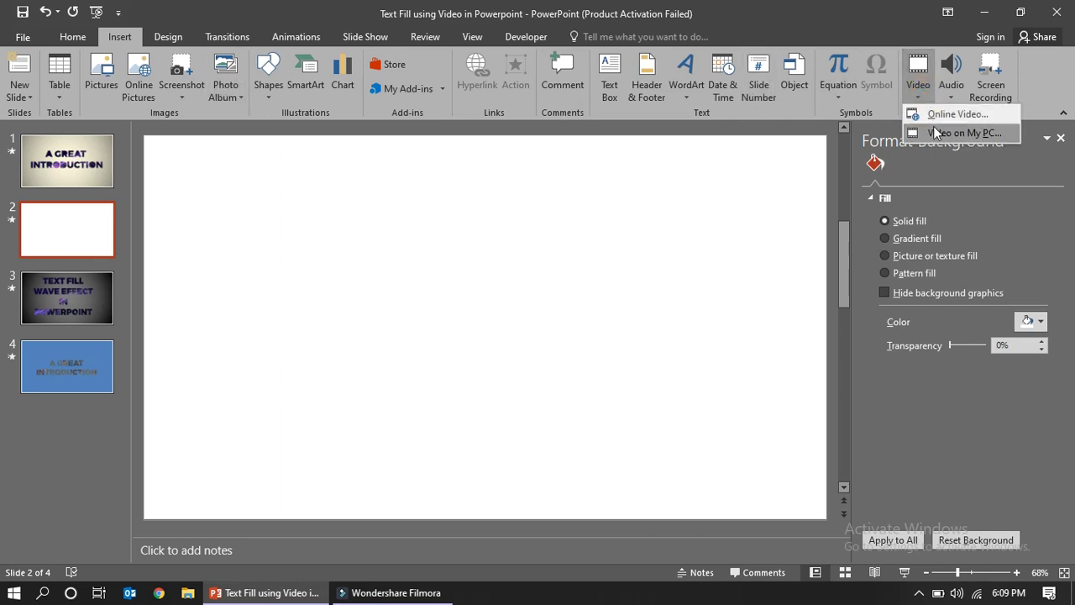
pyautogui.click(934, 133)
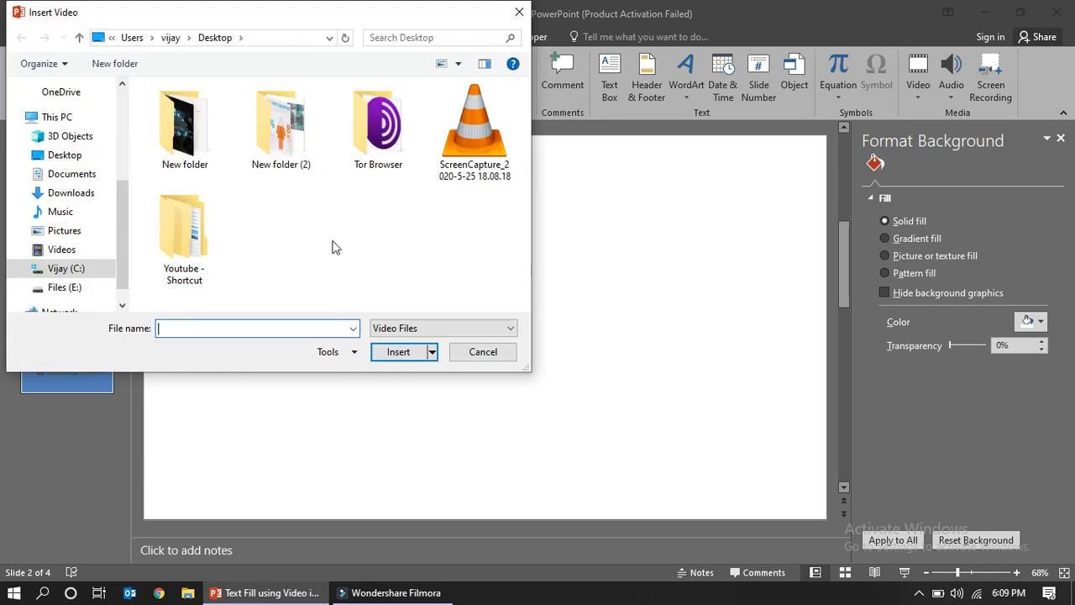
pyautogui.doubleClick(271, 141)
pyautogui.doubleClick(203, 118)
pyautogui.click(284, 147)
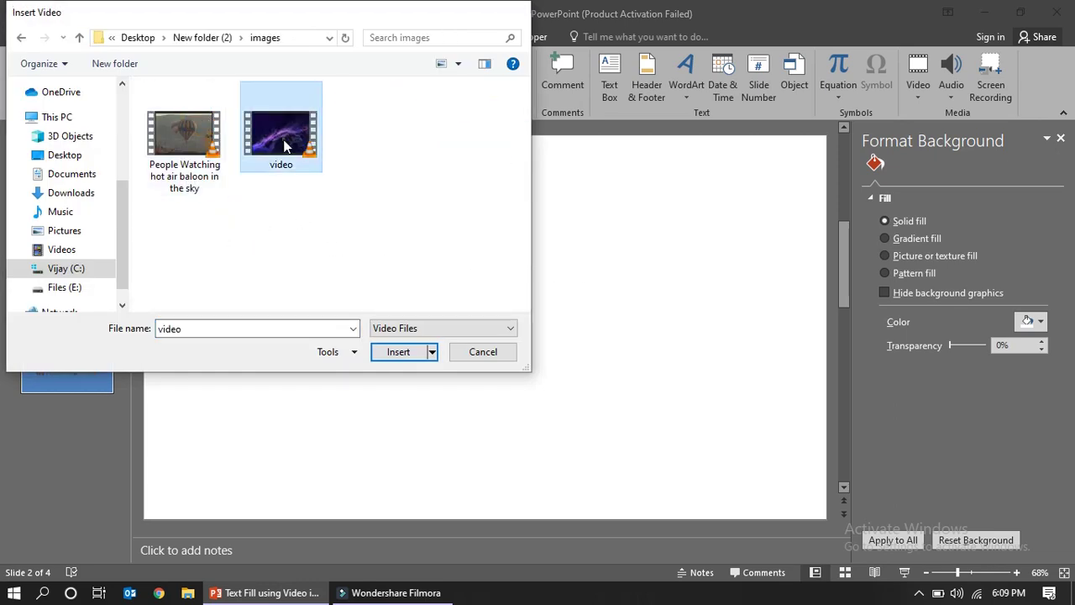
pyautogui.doubleClick(284, 146)
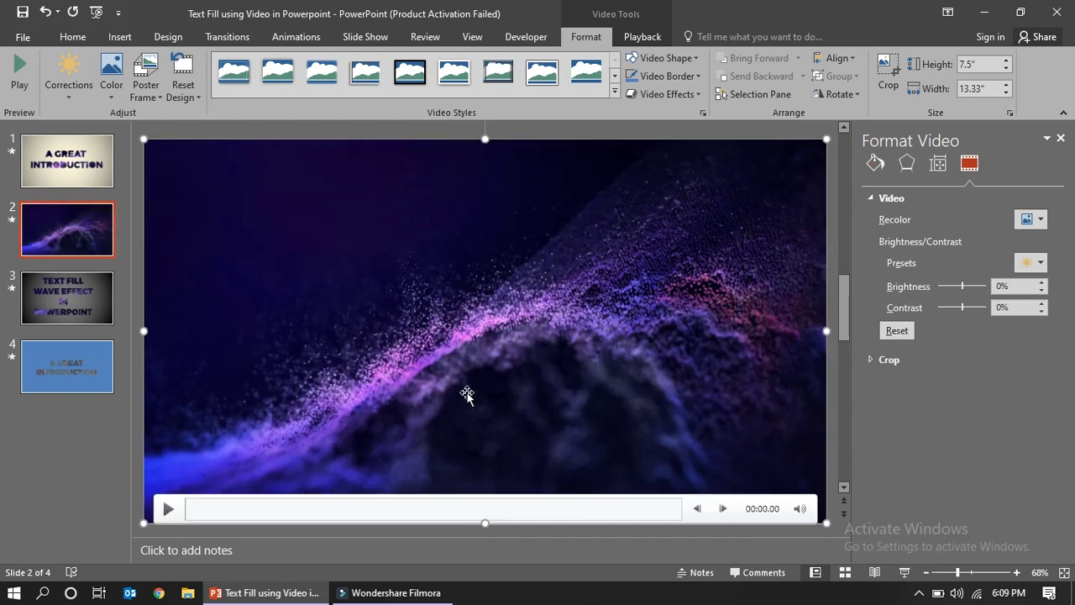
# Step: Set the slide 2 video's playback Start option to Automatically
pyautogui.click(641, 38)
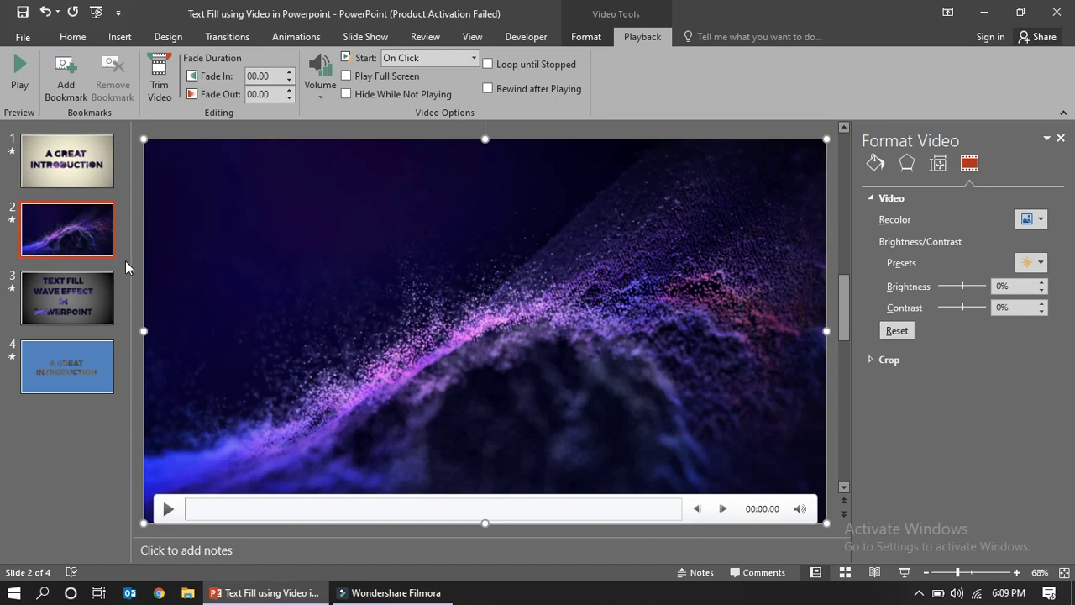
pyautogui.click(473, 58)
pyautogui.click(410, 69)
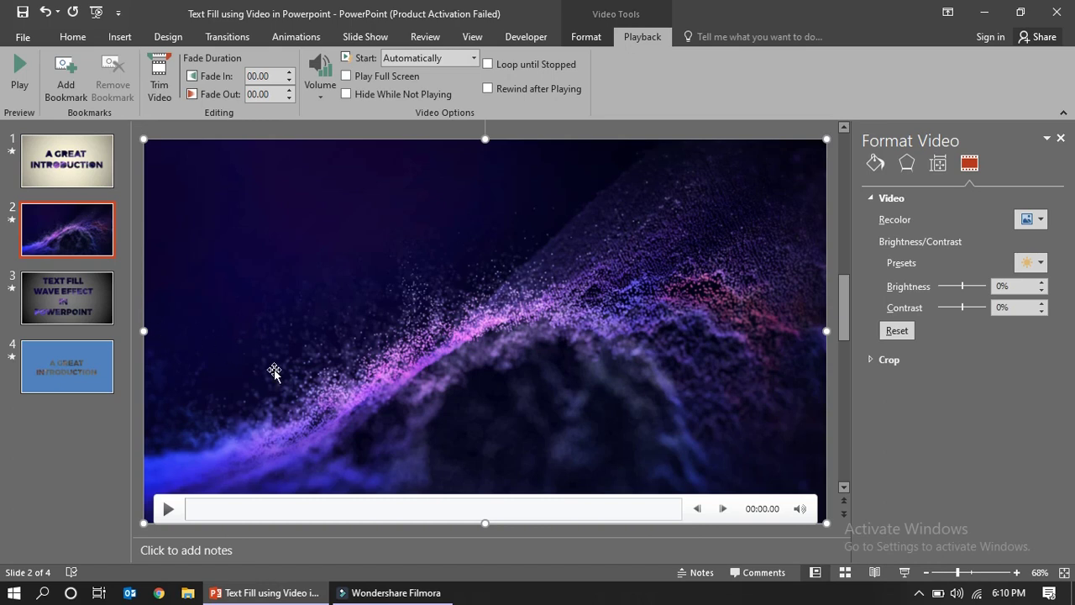
pyautogui.click(676, 127)
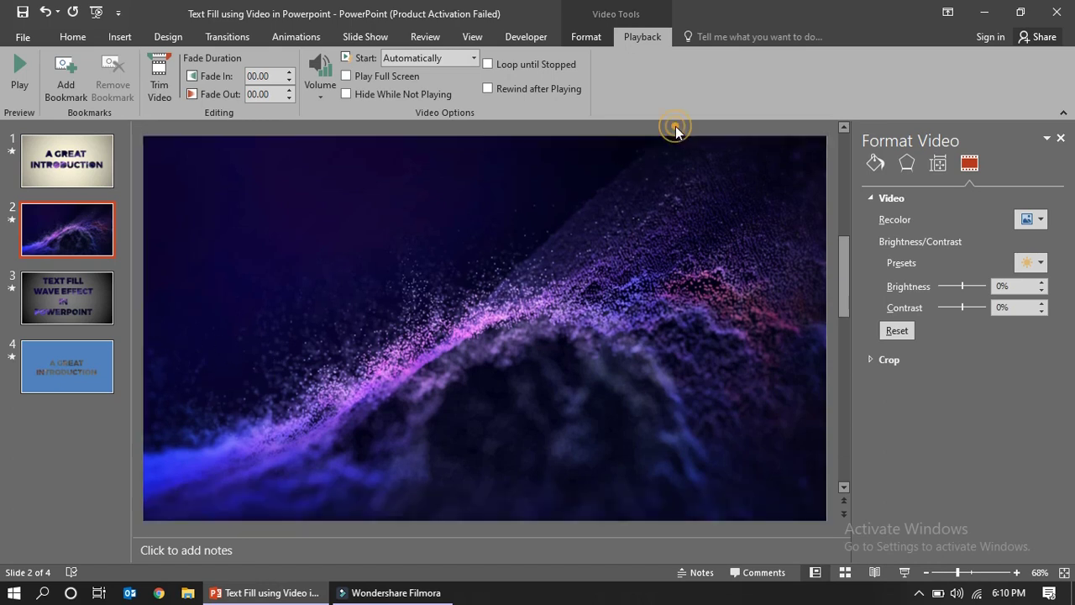
# Step: Draw a rectangle covering the whole slide and remove its outline
pyautogui.click(117, 37)
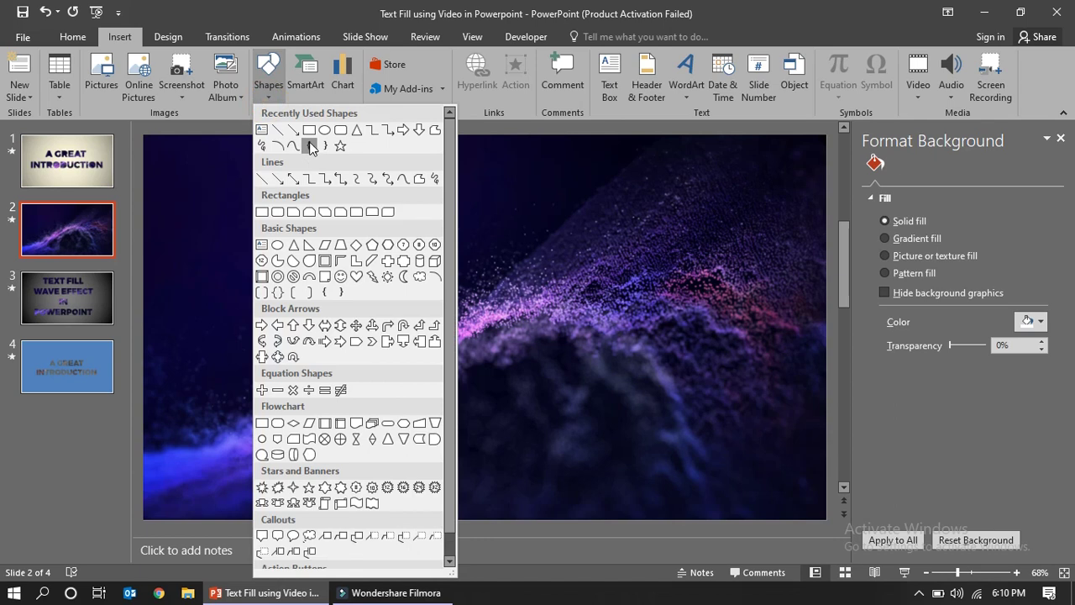
pyautogui.click(310, 135)
pyautogui.moveTo(147, 135)
pyautogui.mouseDown()
pyautogui.moveTo(791, 531)
pyautogui.moveTo(826, 522)
pyautogui.mouseUp()
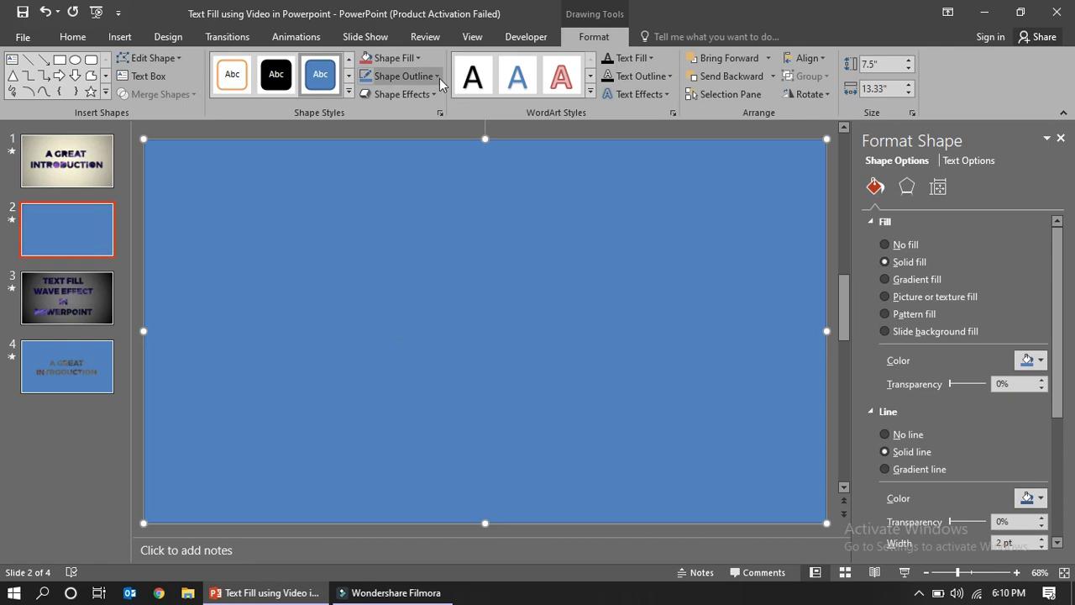
pyautogui.click(437, 76)
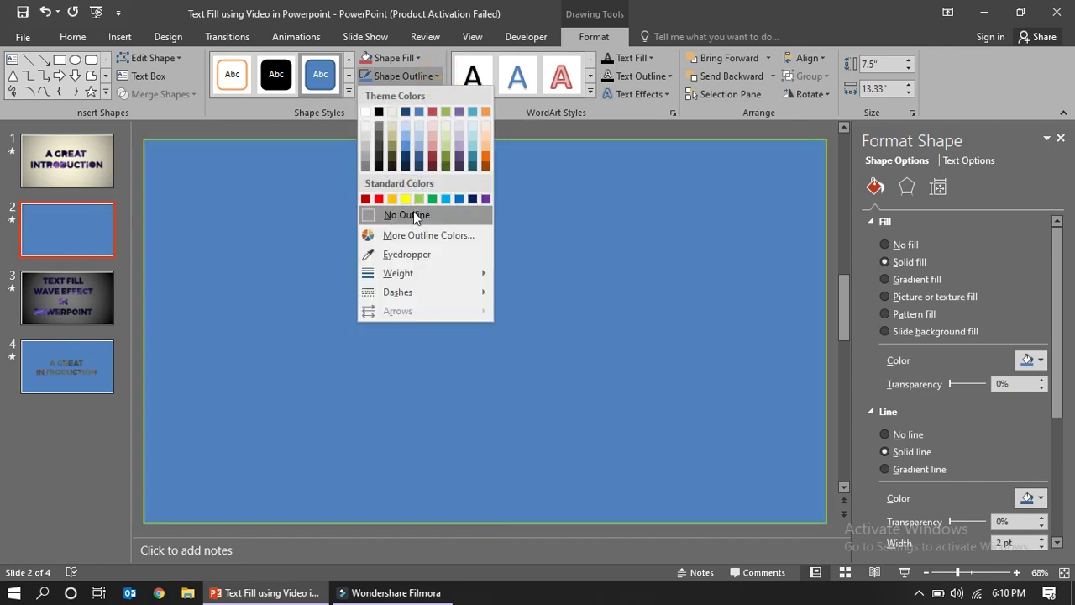
pyautogui.click(413, 215)
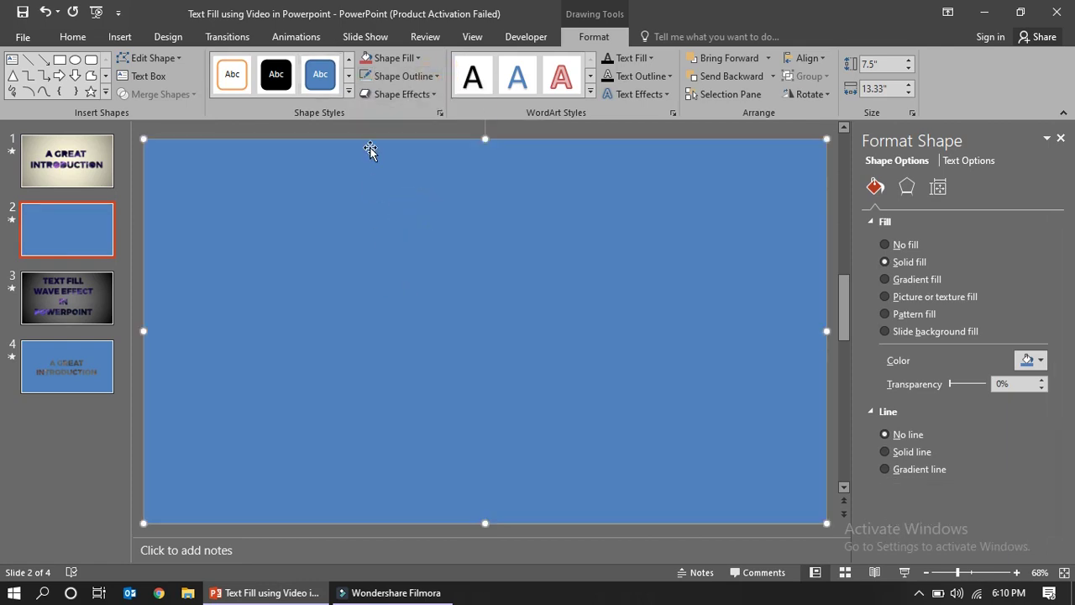
# Step: Fill the rectangle with the cream radial gradient theme fill
pyautogui.click(348, 91)
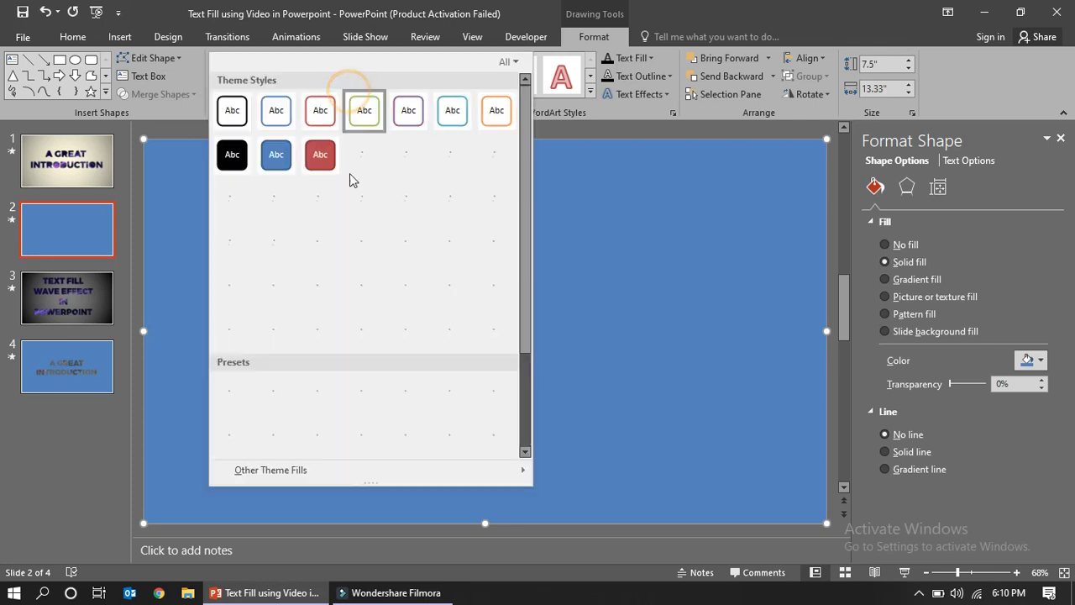
pyautogui.moveTo(346, 464)
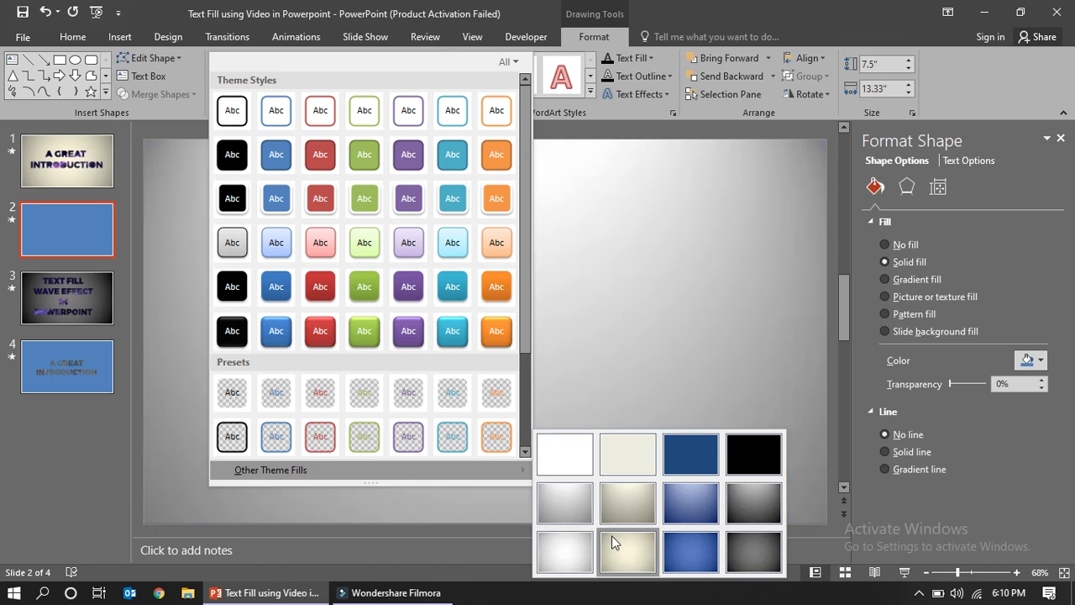
pyautogui.click(624, 544)
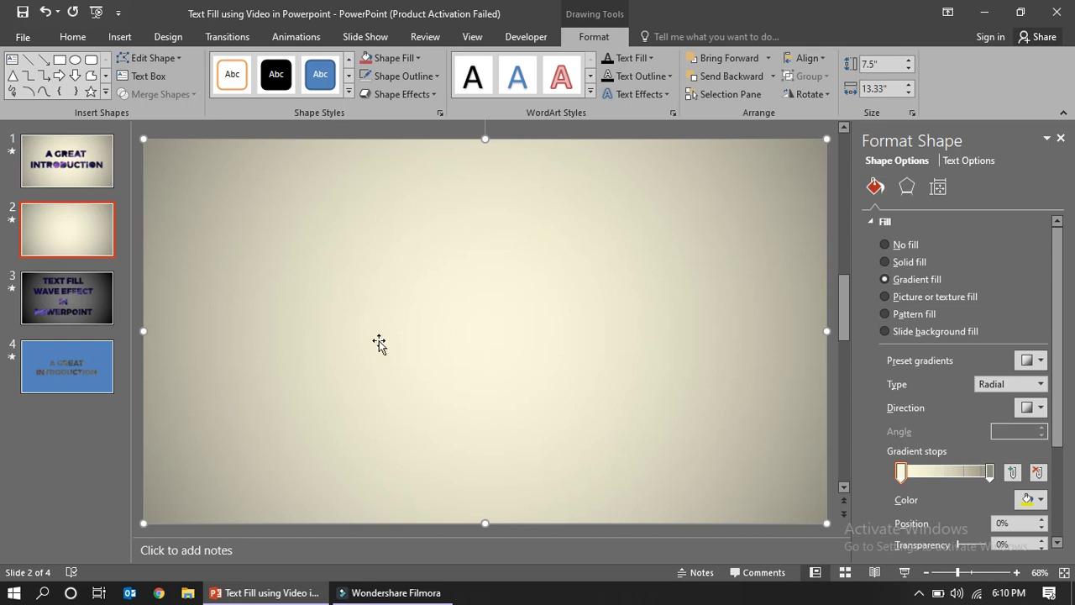
pyautogui.click(118, 37)
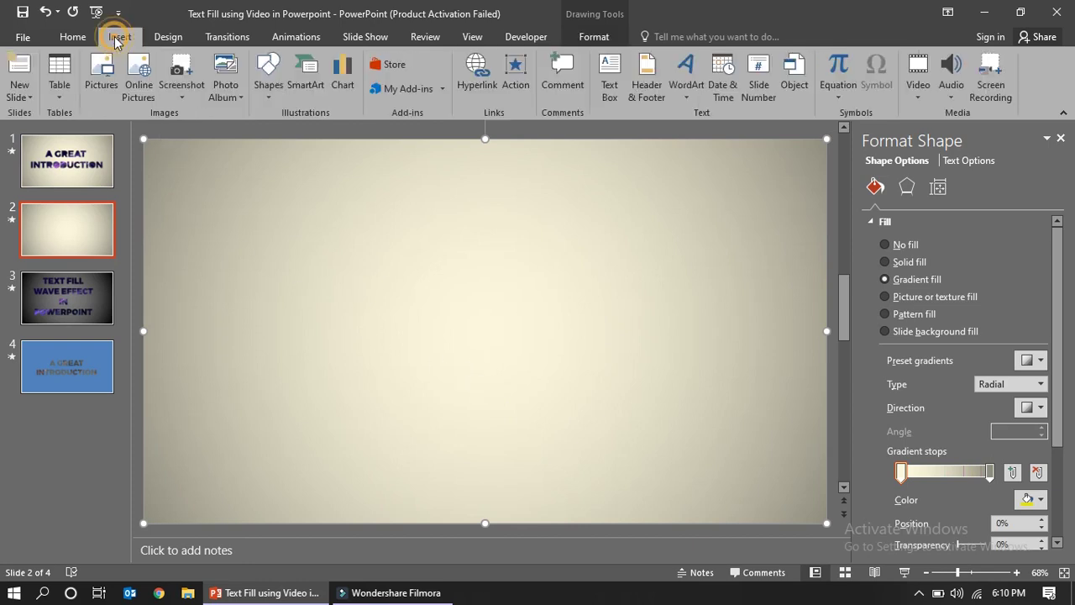
# Step: Add a text box with the title text in Montserrat Black font
pyautogui.click(610, 76)
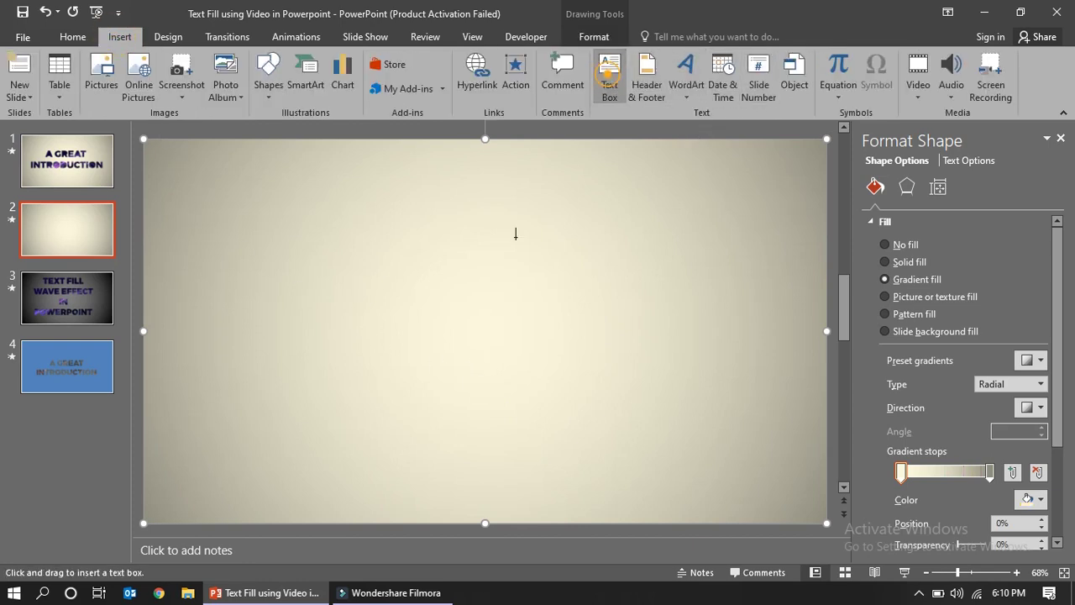
pyautogui.moveTo(332, 260); pyautogui.dragTo(702, 451)
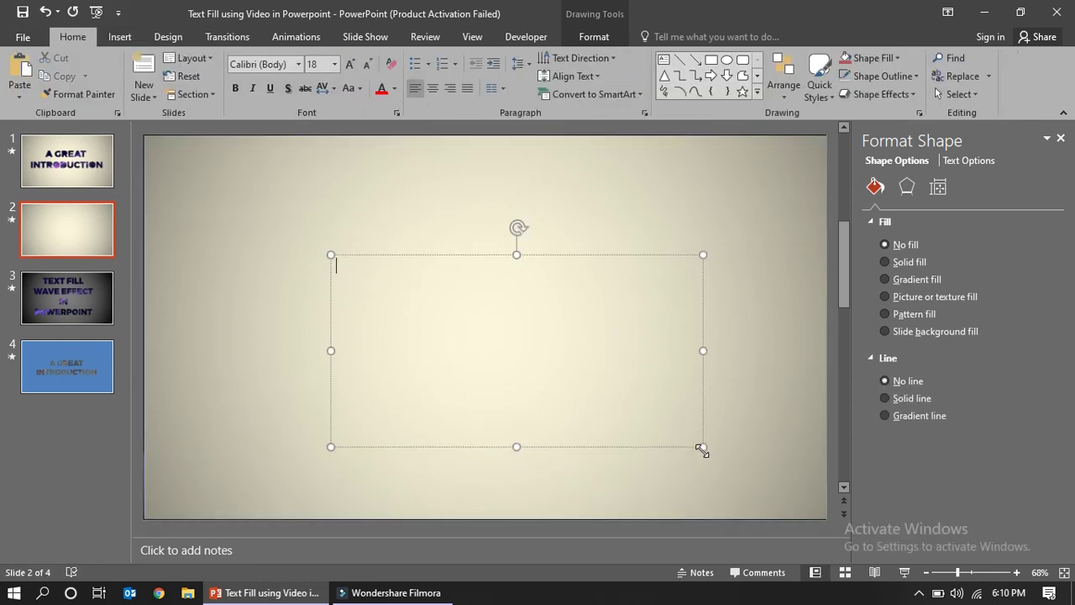
pyautogui.write('A GREAT INTRODUCTION')
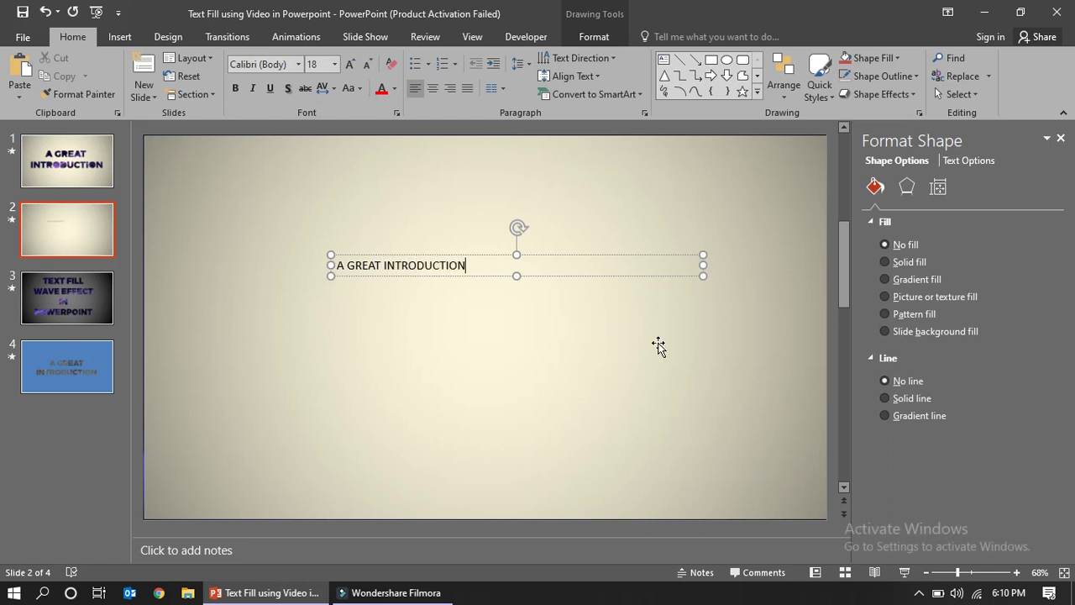
pyautogui.click(298, 65)
pyautogui.write('m')
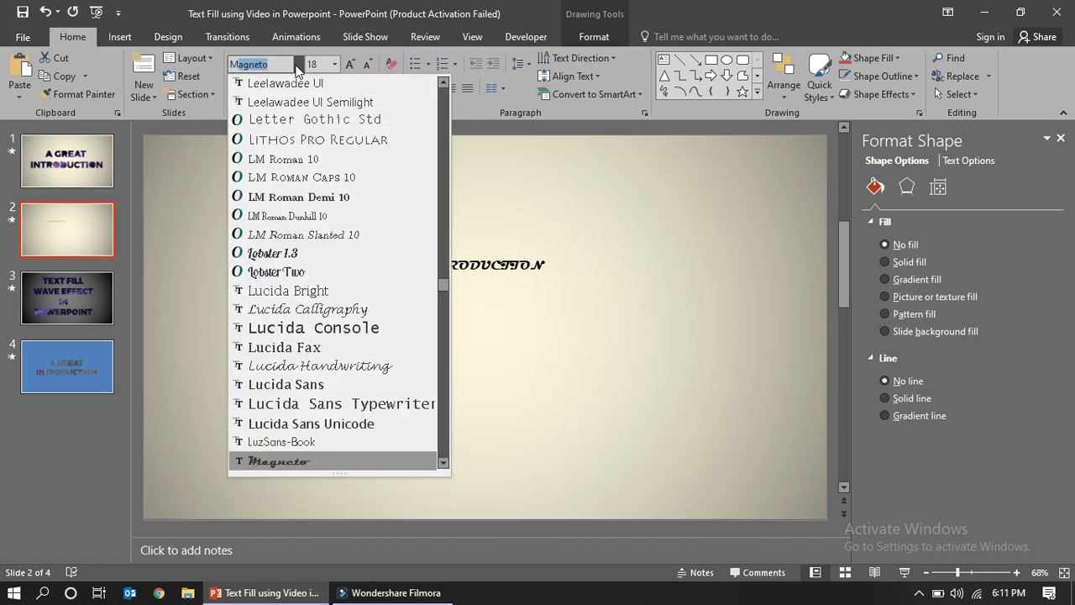
pyautogui.write('ons')
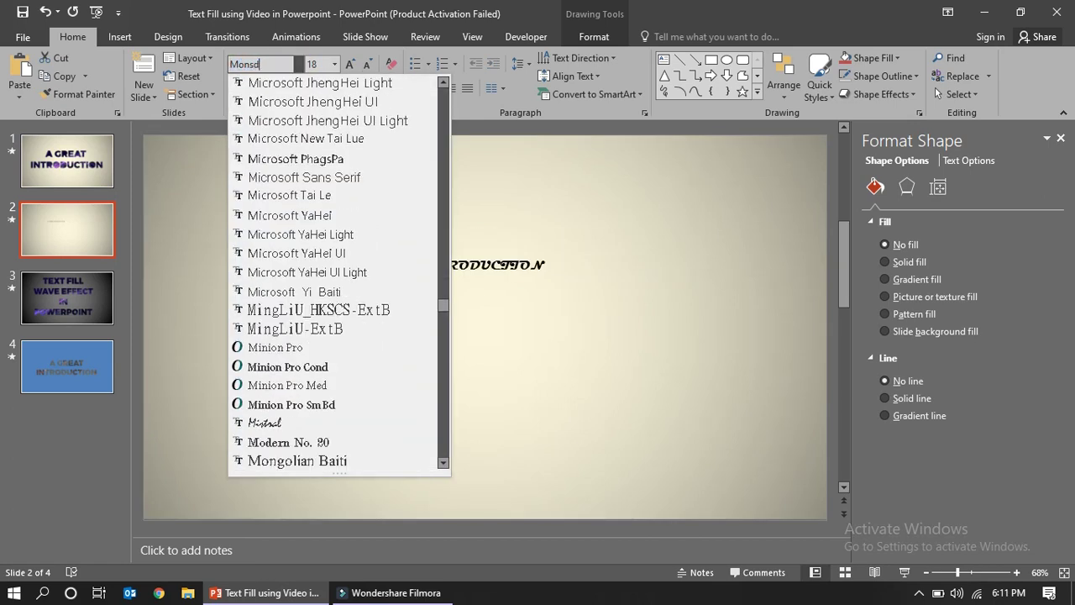
pyautogui.scroll(-2, 352, 336)
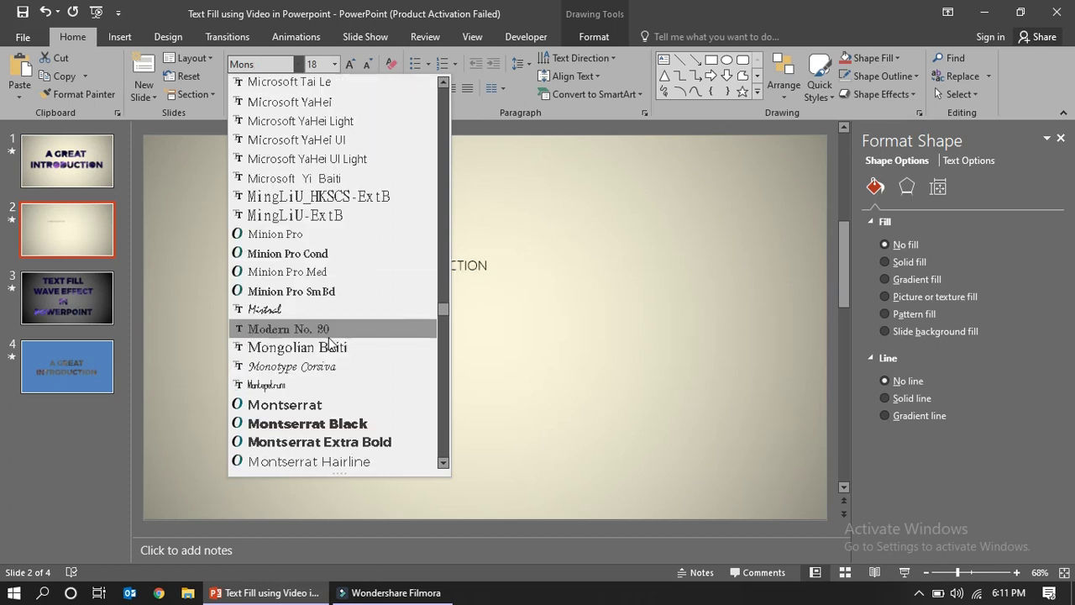
pyautogui.click(359, 426)
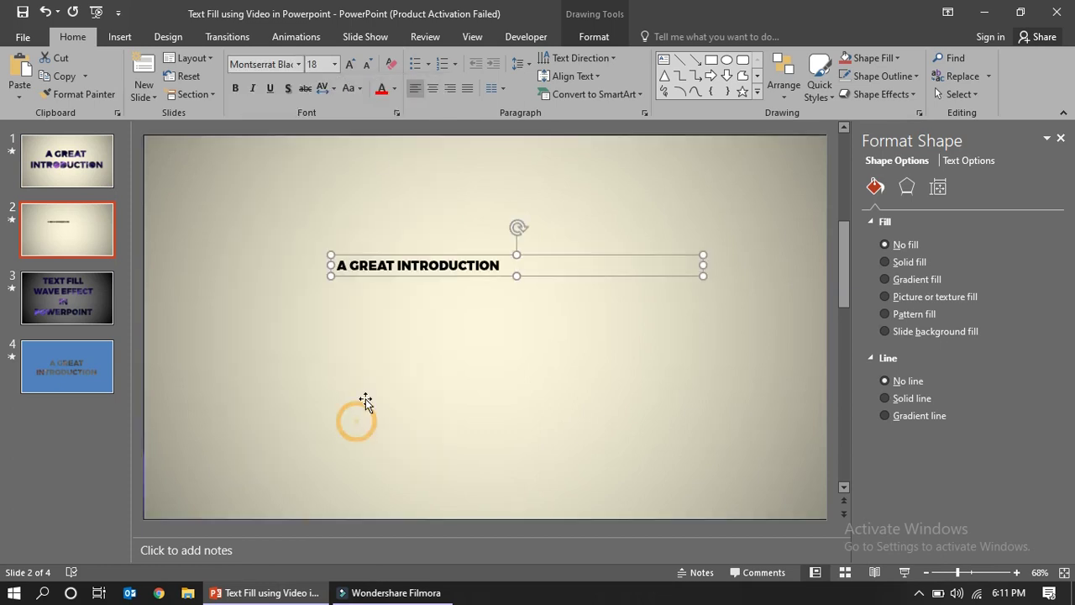
# Step: Enlarge the title to 54, widen its box, and centre-align the text
pyautogui.click(350, 65)
pyautogui.click(350, 65)
pyautogui.click(350, 64)
pyautogui.click(350, 65)
pyautogui.click(350, 65)
pyautogui.click(351, 65)
pyautogui.click(350, 65)
pyautogui.click(350, 65)
pyautogui.click(350, 65)
pyautogui.click(350, 64)
pyautogui.click(350, 64)
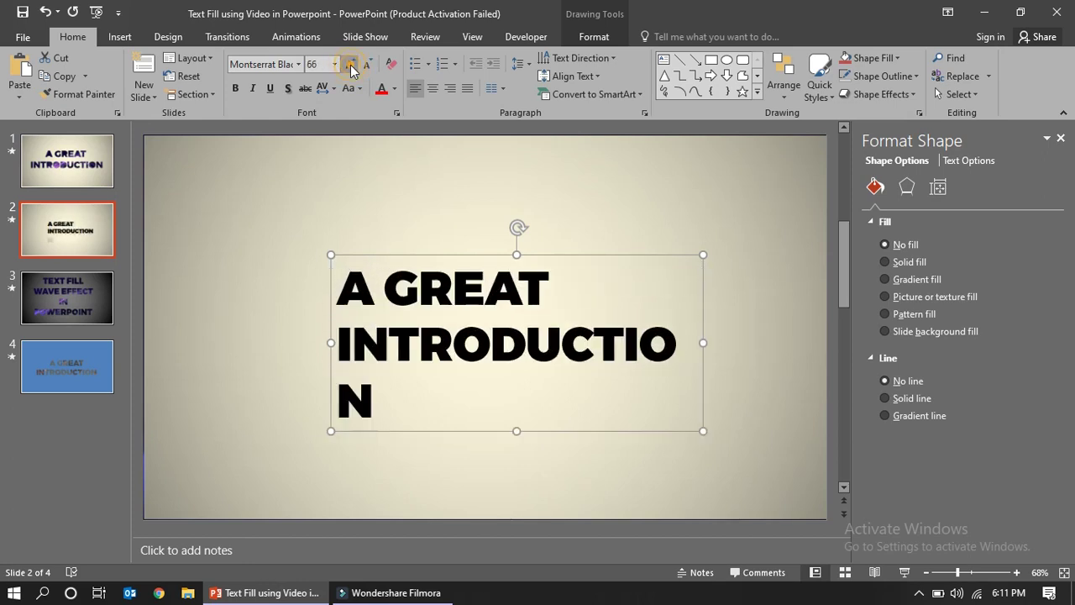
pyautogui.moveTo(331, 343); pyautogui.dragTo(258, 336)
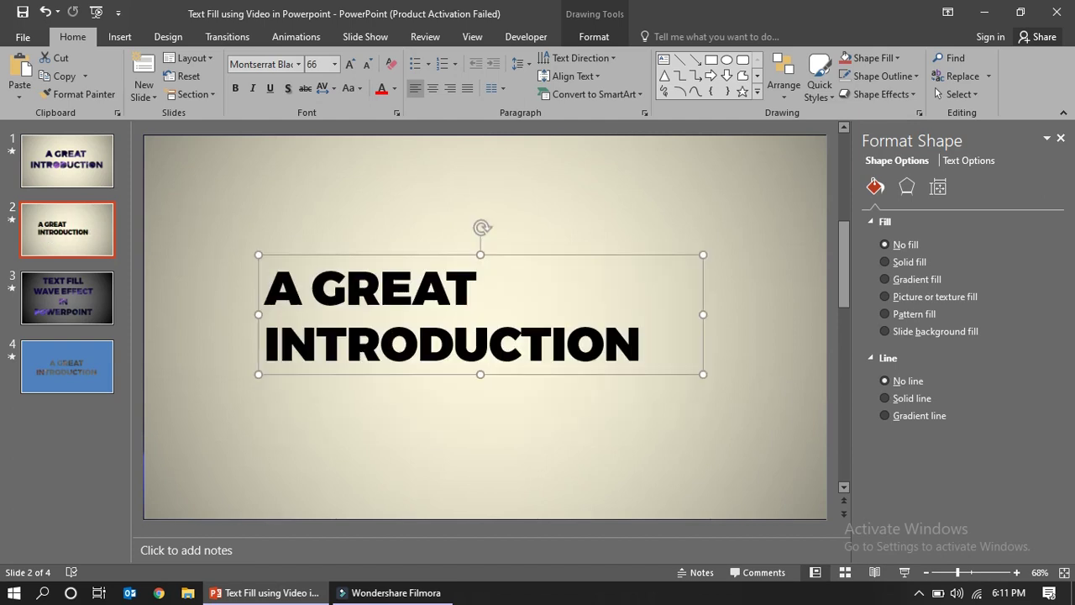
pyautogui.click(433, 89)
pyautogui.moveTo(432, 257); pyautogui.dragTo(399, 251)
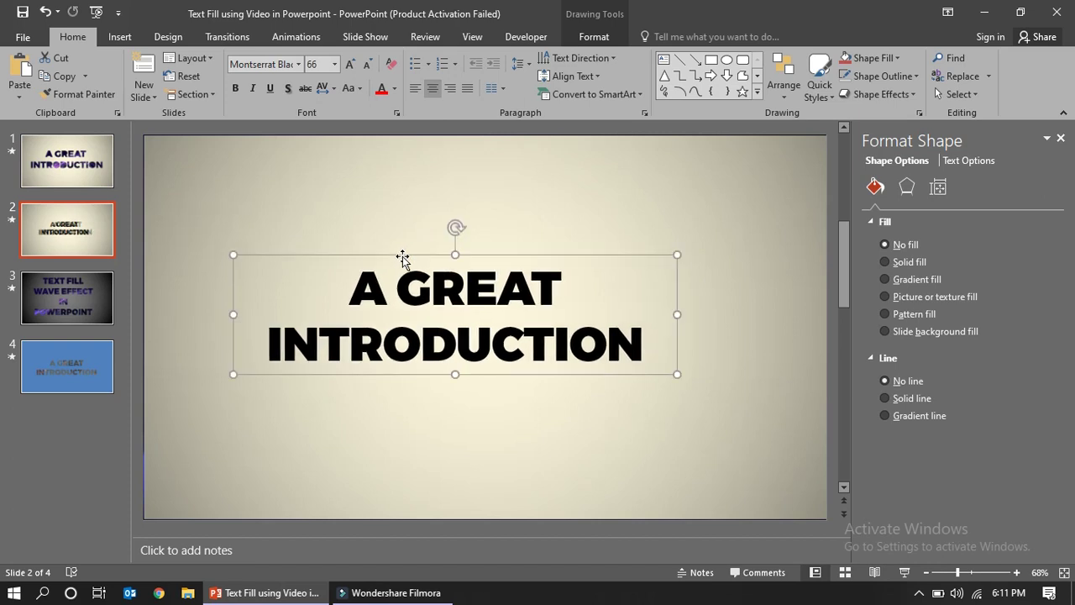
# Step: Raise the title to size 80, widen the box, and move it to the slide centre
pyautogui.click(349, 64)
pyautogui.click(349, 64)
pyautogui.moveTo(677, 360); pyautogui.dragTo(749, 358)
pyautogui.moveTo(415, 259); pyautogui.dragTo(391, 252)
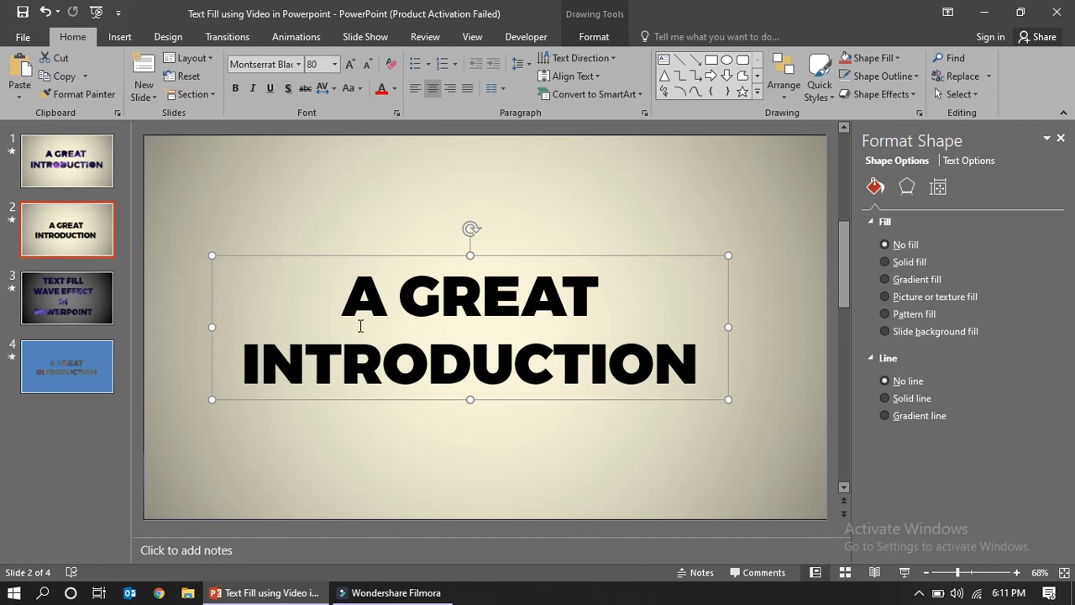
pyautogui.click(295, 174)
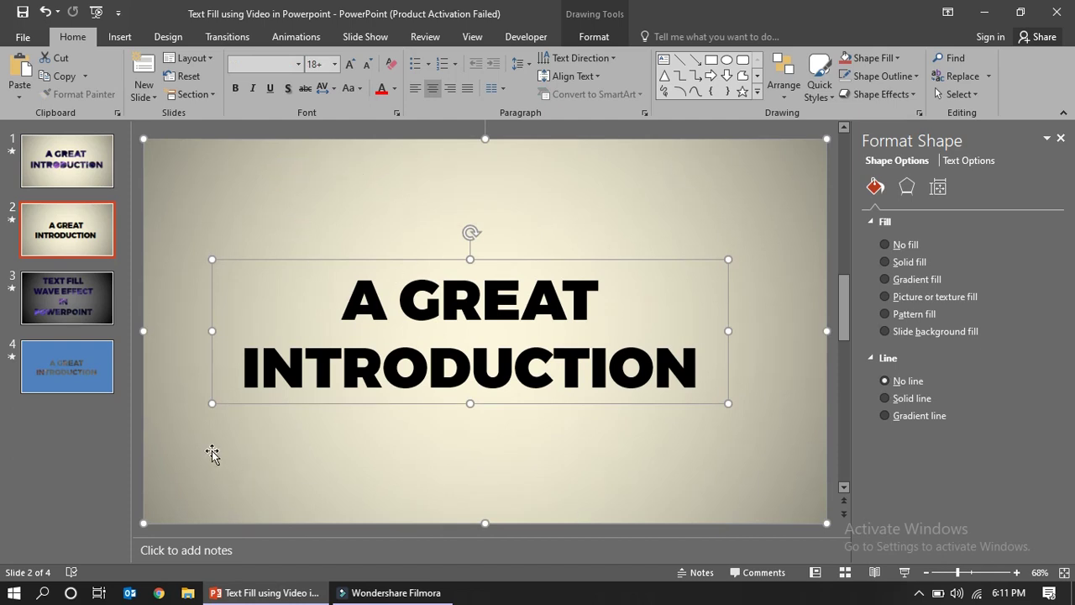
# Step: Combine the full-slide rectangle and title so the text is cut out
pyautogui.click(594, 36)
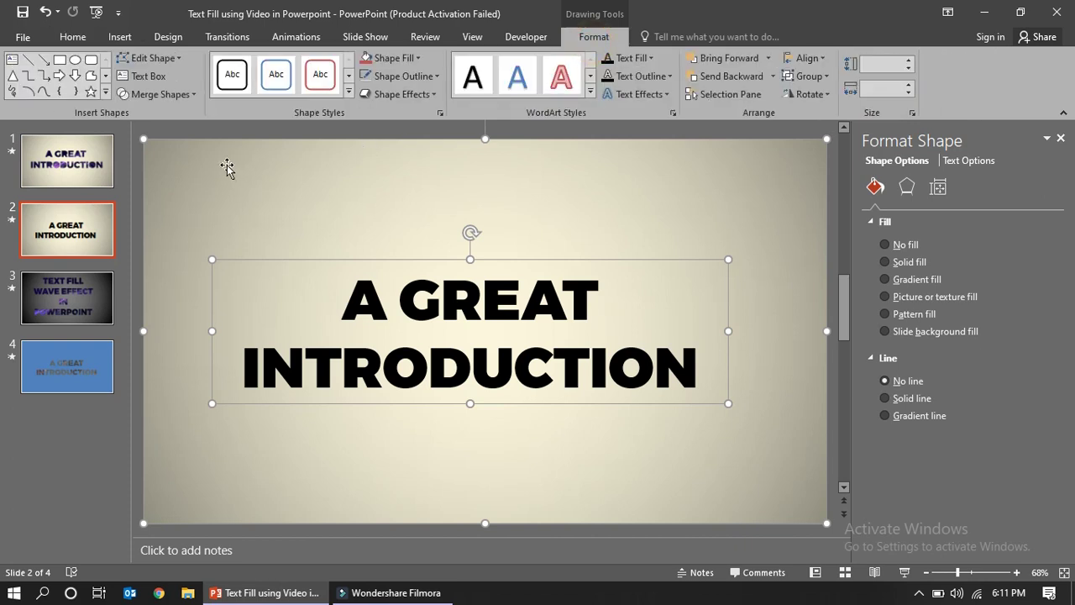
pyautogui.click(193, 95)
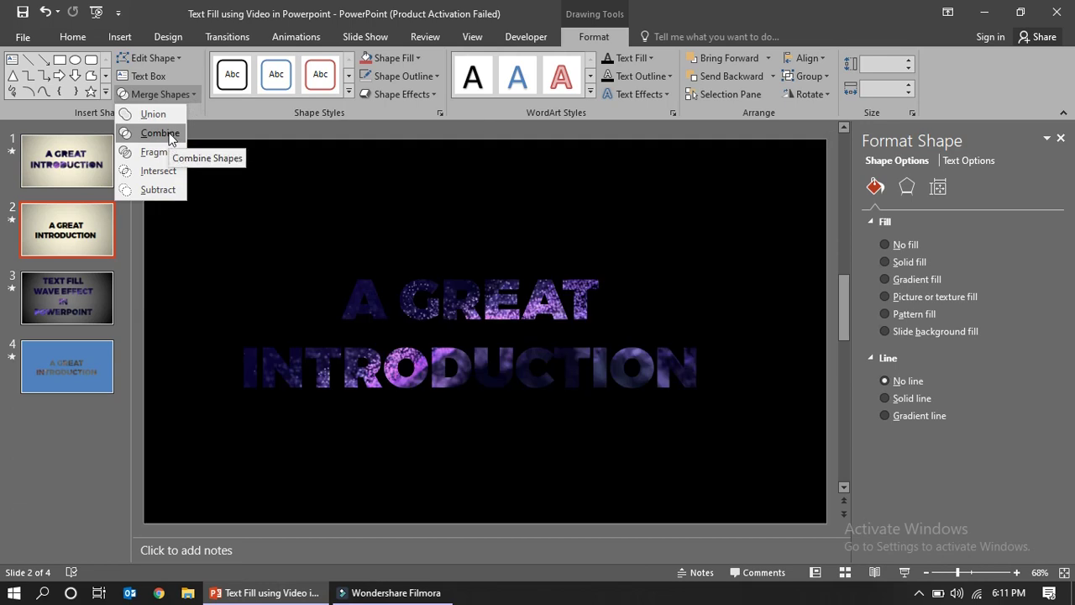
pyautogui.click(160, 132)
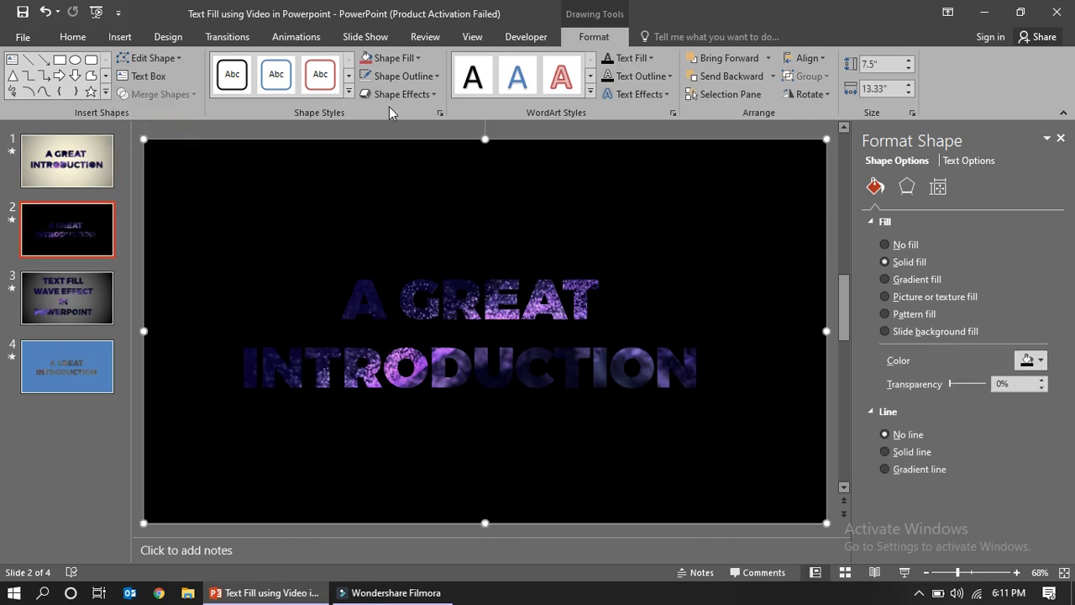
pyautogui.moveTo(430, 181); pyautogui.dragTo(462, 235)
pyautogui.press('Escape')
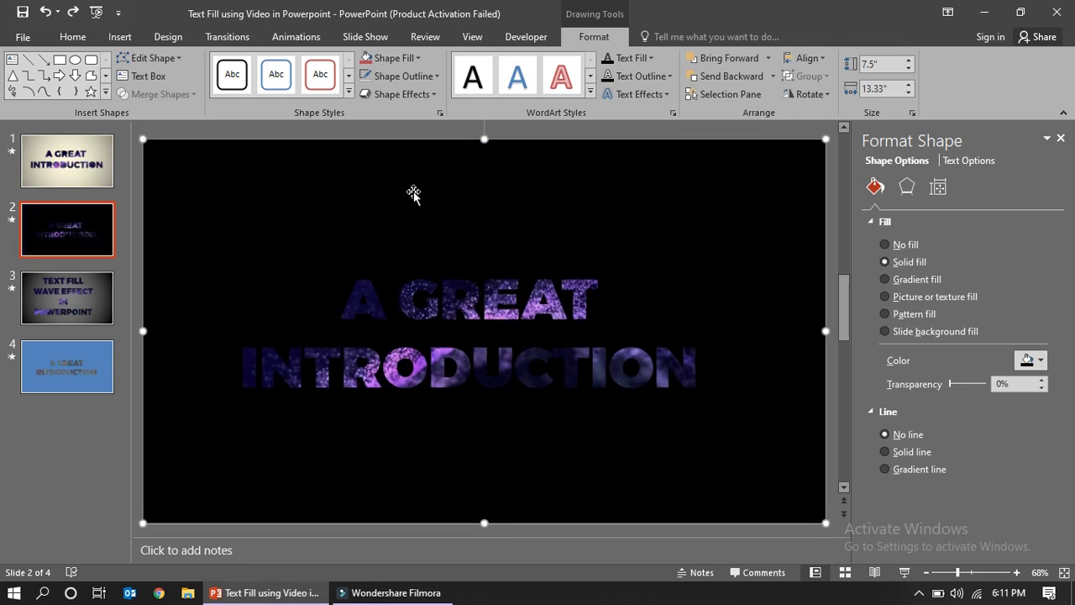
# Step: Give the combined shape a light radial gradient and preview the slide show
pyautogui.click(348, 94)
pyautogui.moveTo(327, 470)
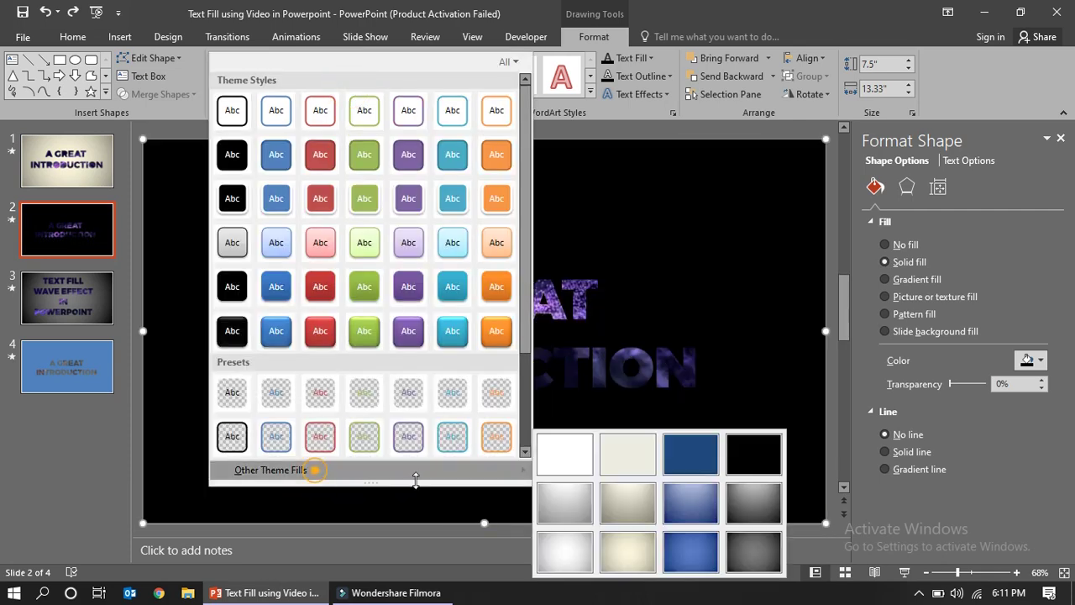
pyautogui.click(631, 553)
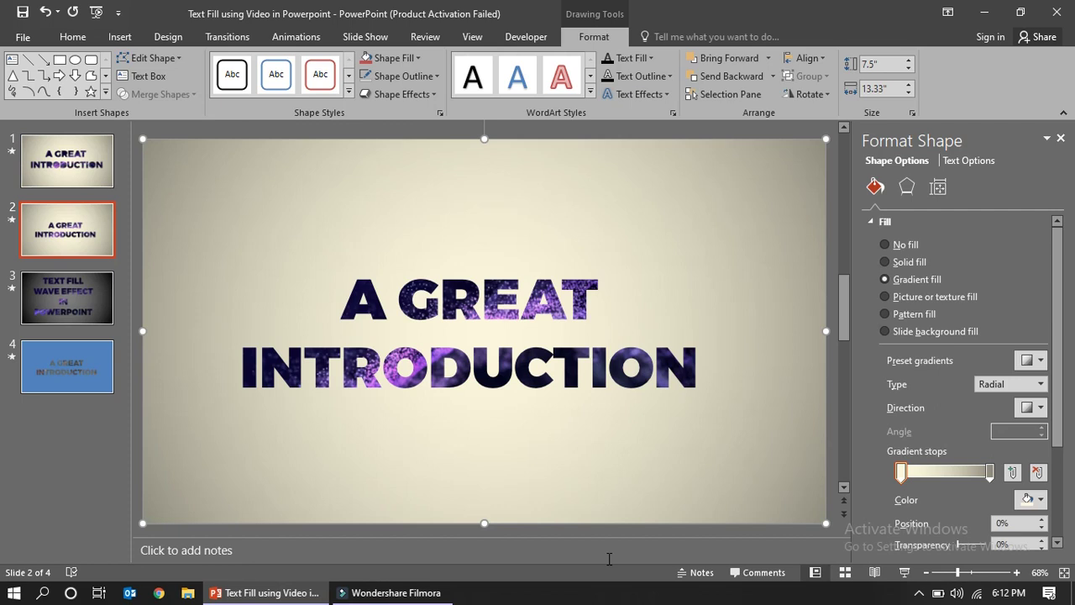
pyautogui.click(904, 572)
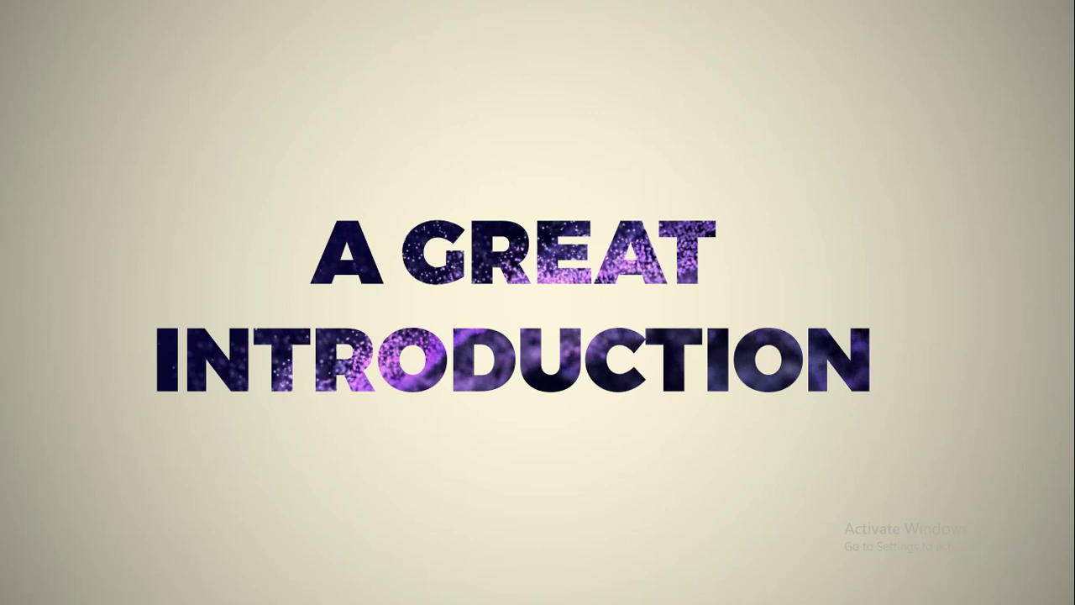
# Step: End the slide show and switch to slide 3, 'TEXT FILL WAVE EFFECT IN POWERPOINT'
pyautogui.press('Escape')
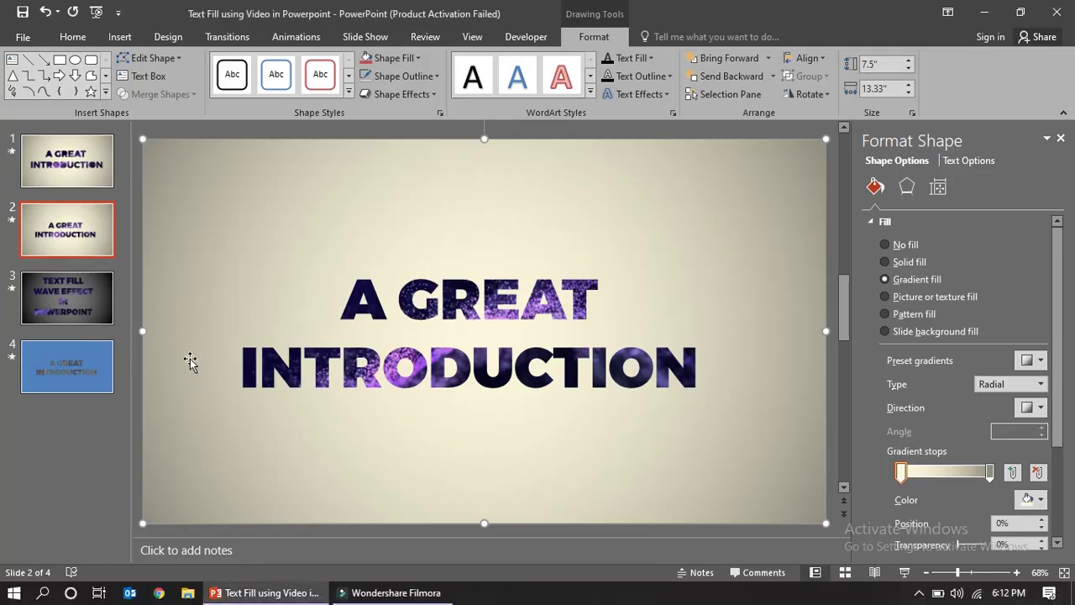
pyautogui.click(68, 307)
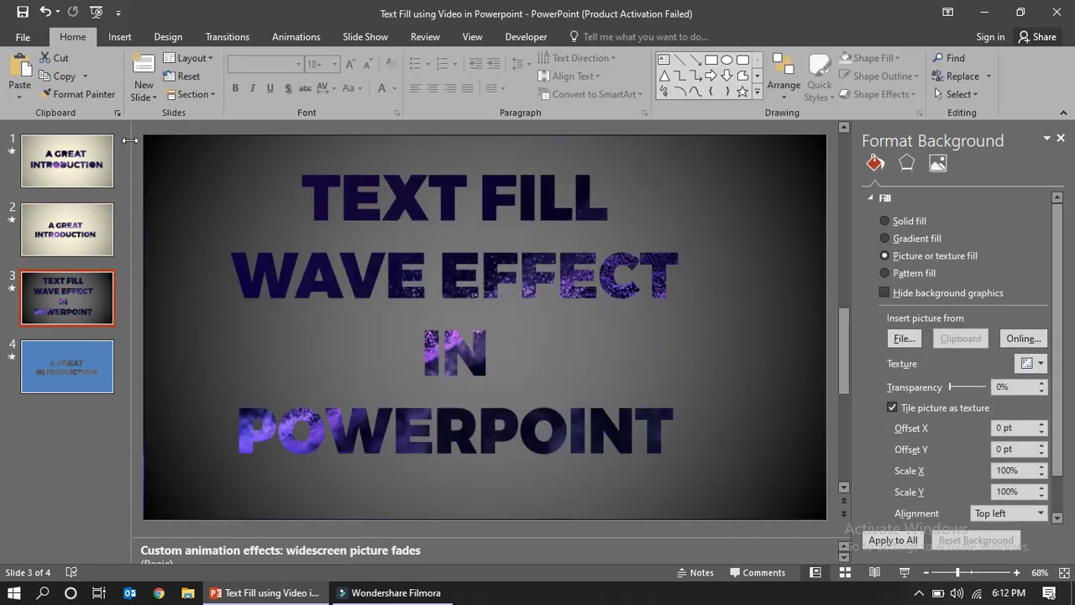
# Step: Insert a Blank slide 4 after slide 3 with a solid white background
pyautogui.click(143, 94)
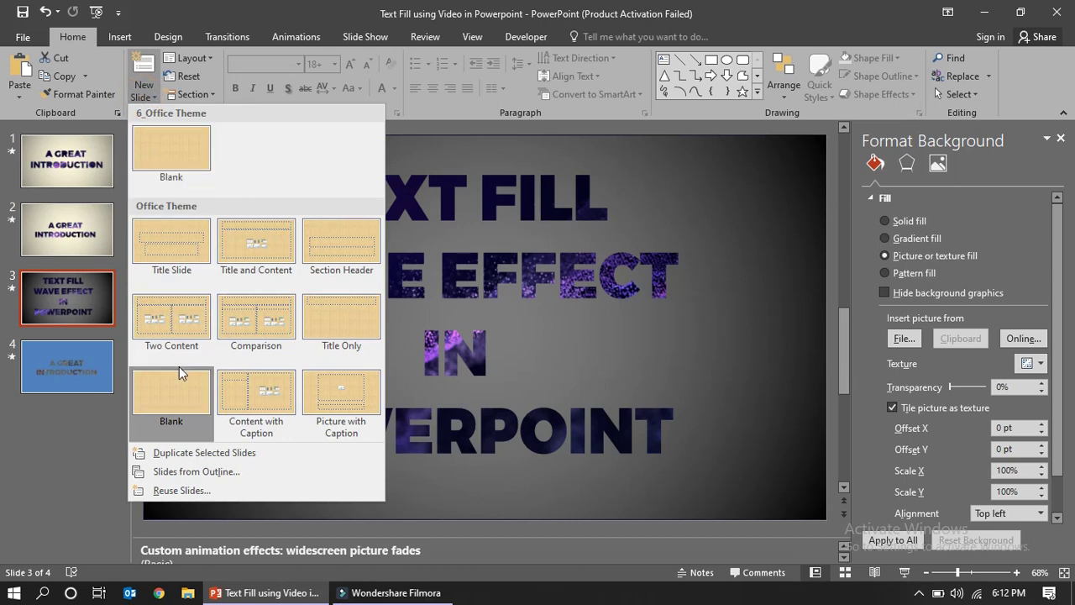
pyautogui.click(176, 389)
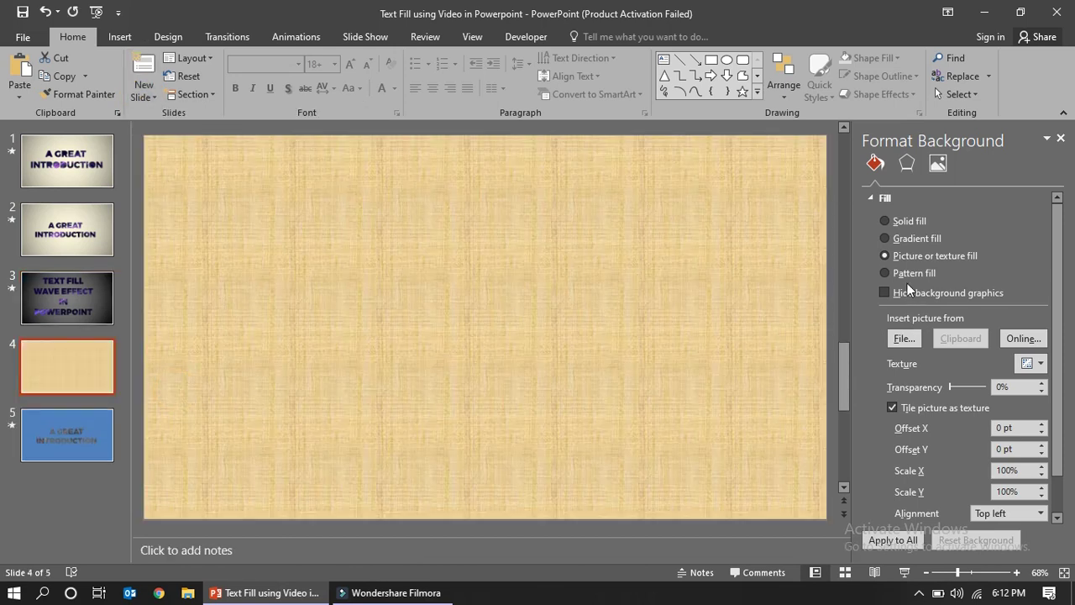
pyautogui.click(884, 239)
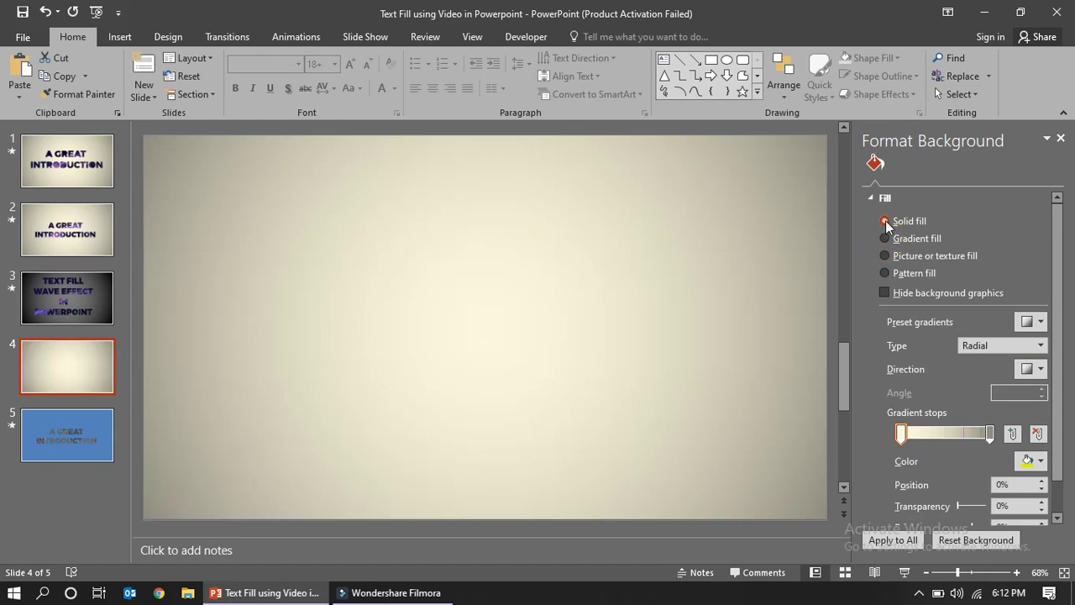
pyautogui.click(884, 221)
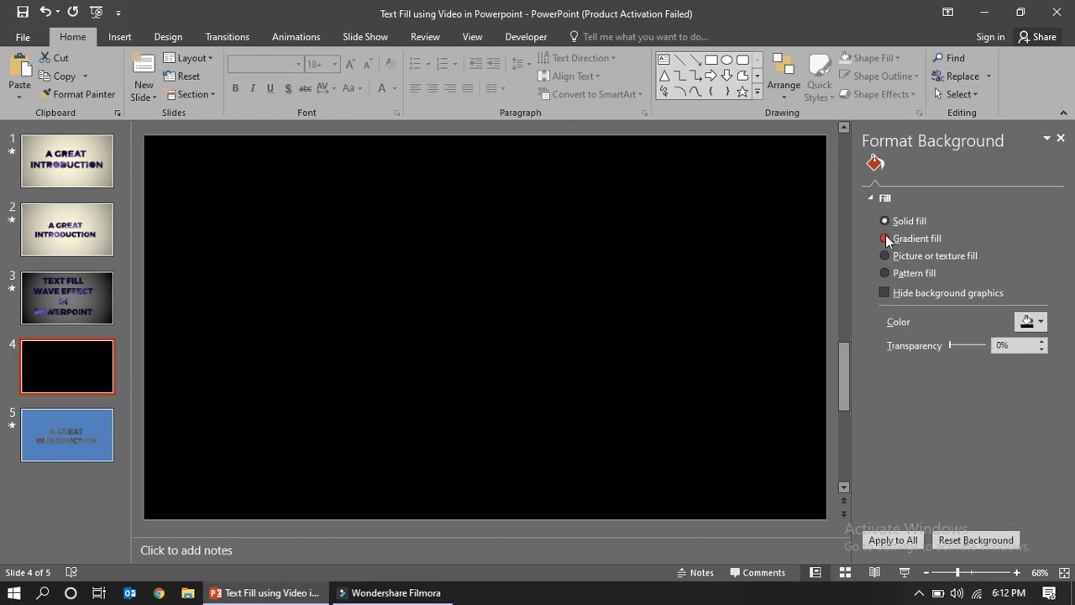
pyautogui.click(1029, 322)
pyautogui.click(949, 375)
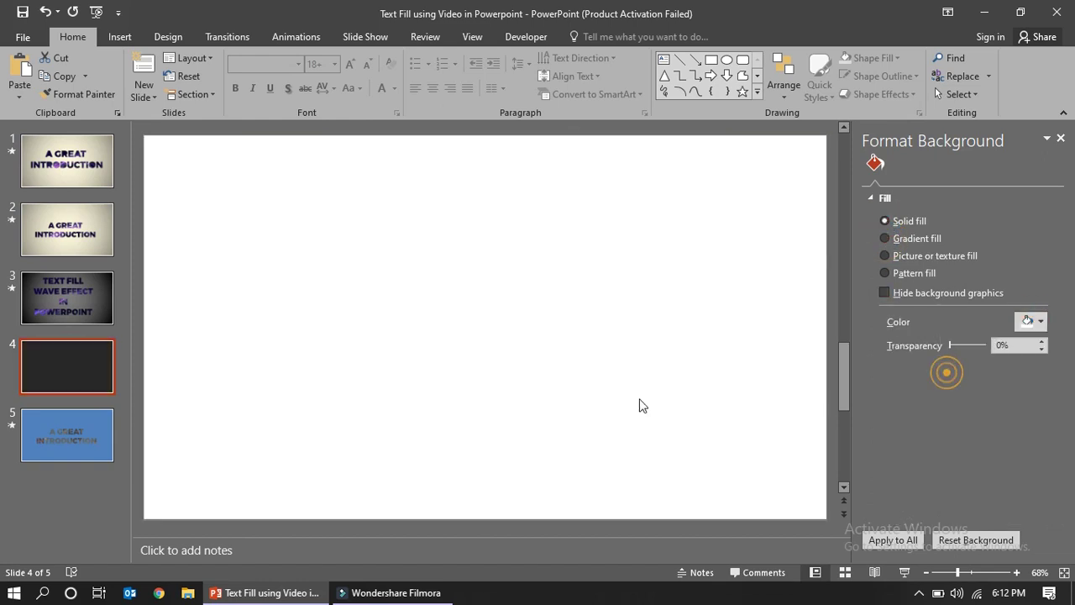
pyautogui.click(63, 374)
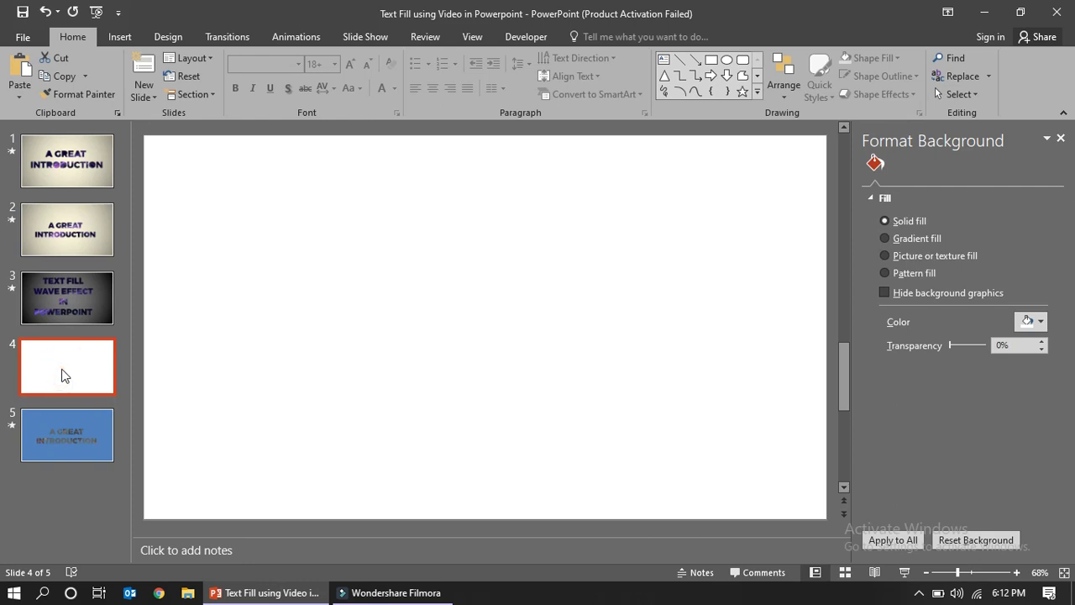
# Step: Insert the file 'video' from the images folder onto slide 4
pyautogui.click(122, 36)
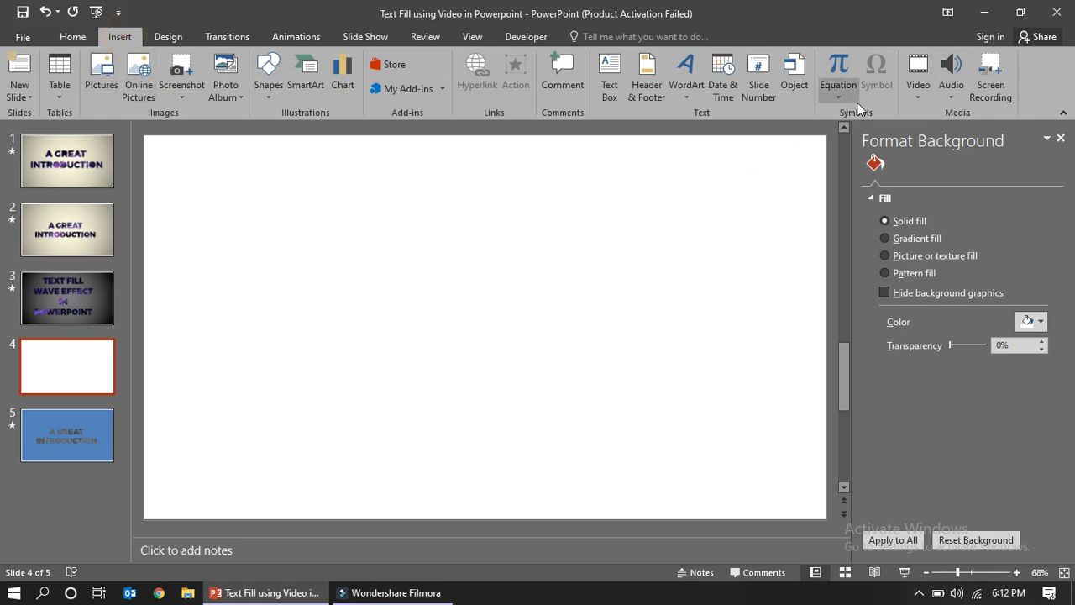
pyautogui.click(919, 87)
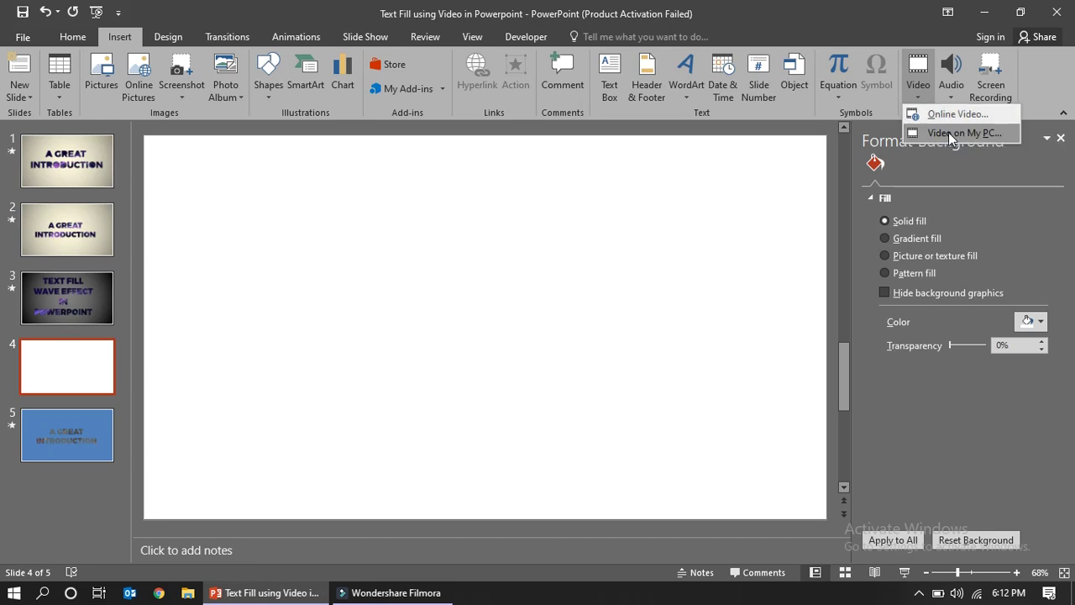
pyautogui.click(951, 135)
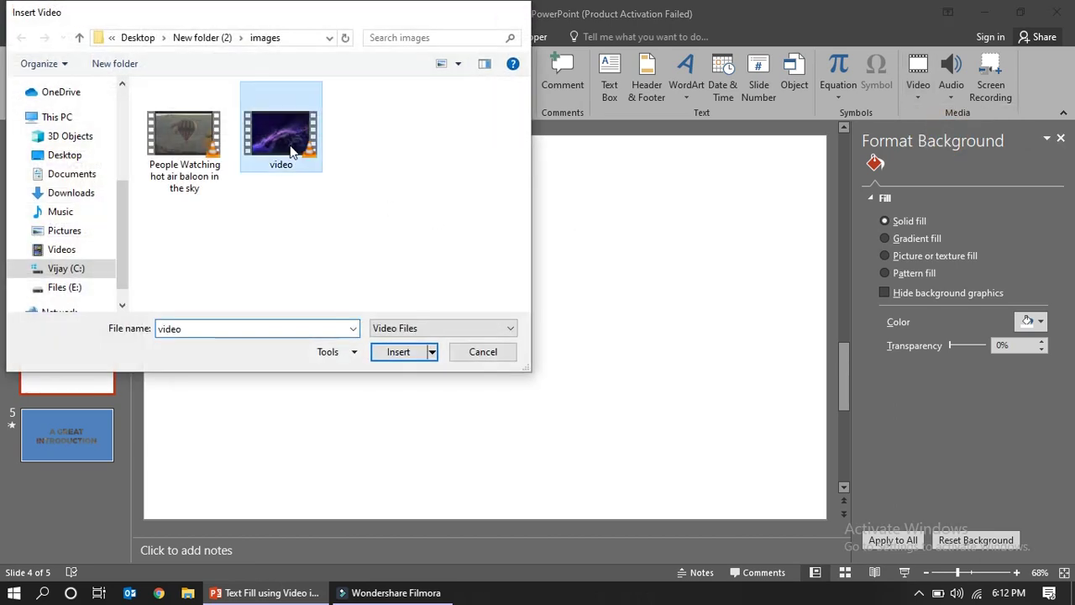
pyautogui.doubleClick(289, 150)
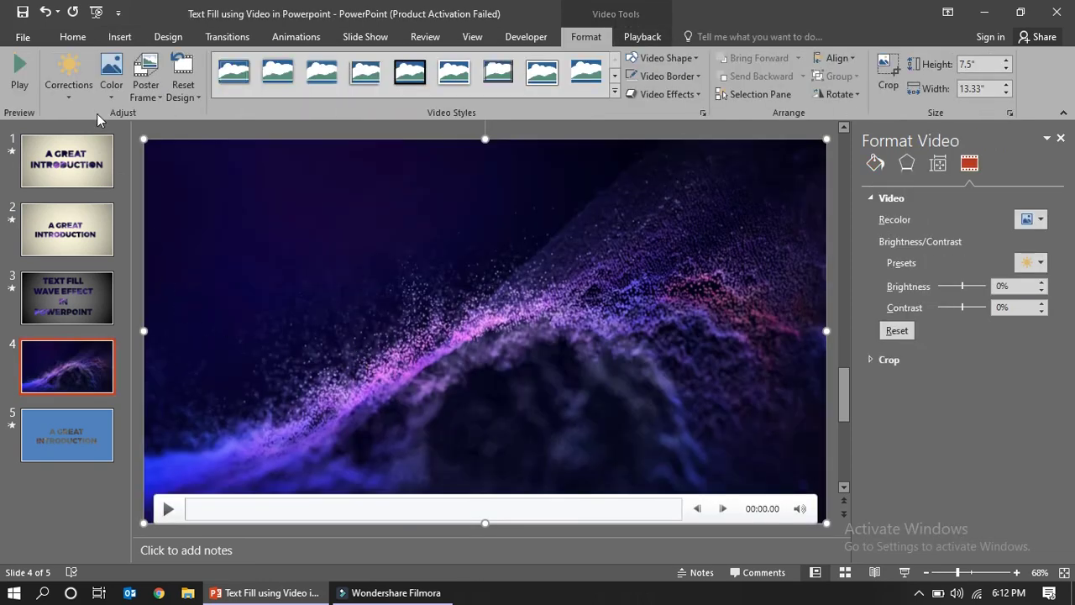
pyautogui.click(119, 36)
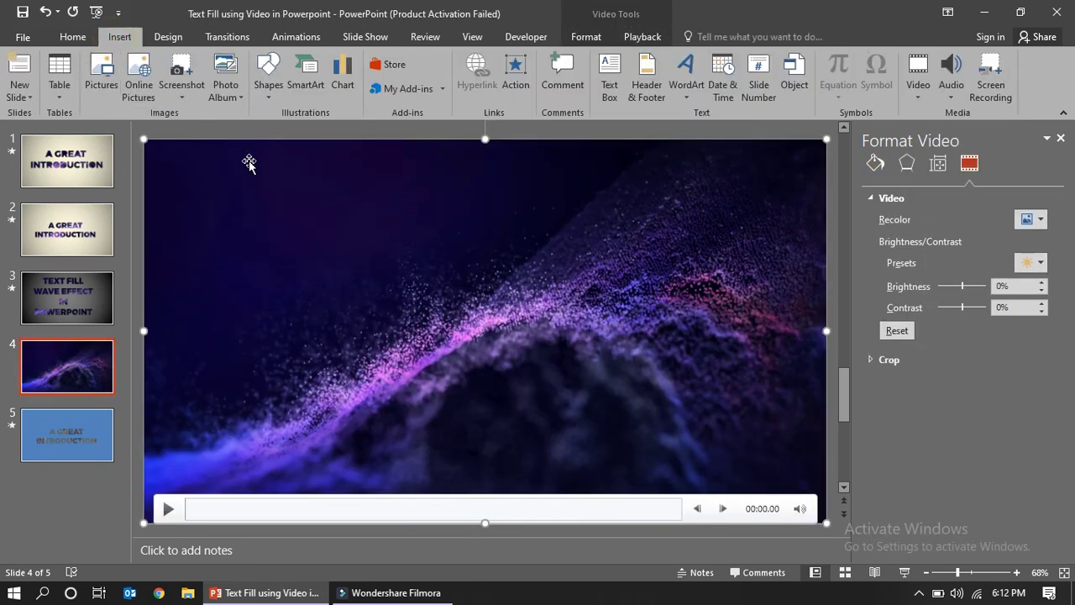
# Step: Draw a rectangle covering the whole video on slide 4
pyautogui.click(269, 97)
pyautogui.click(310, 128)
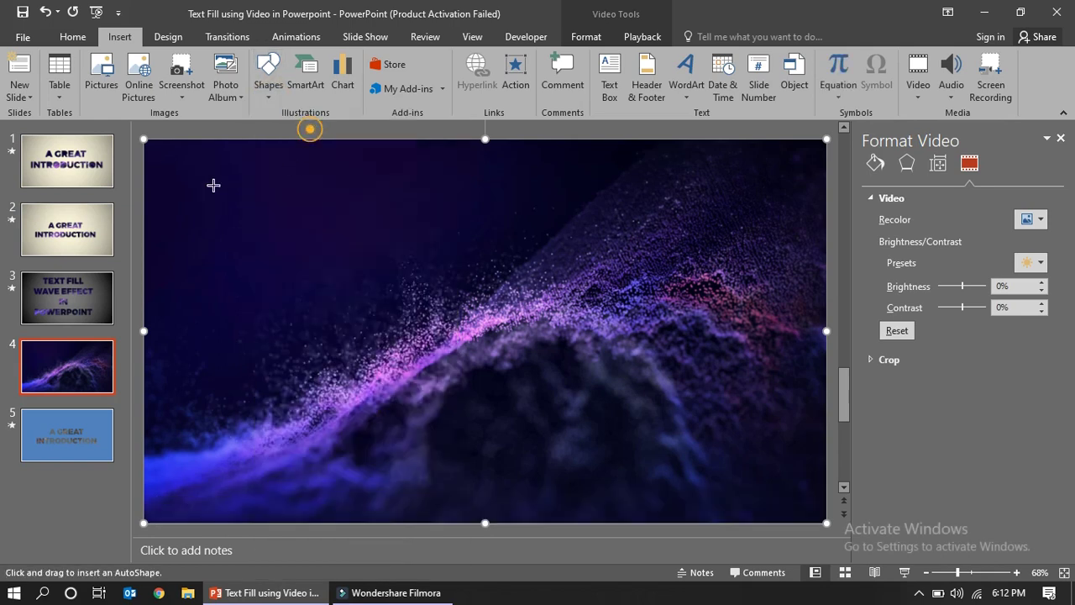
pyautogui.moveTo(147, 141); pyautogui.dragTo(807, 521)
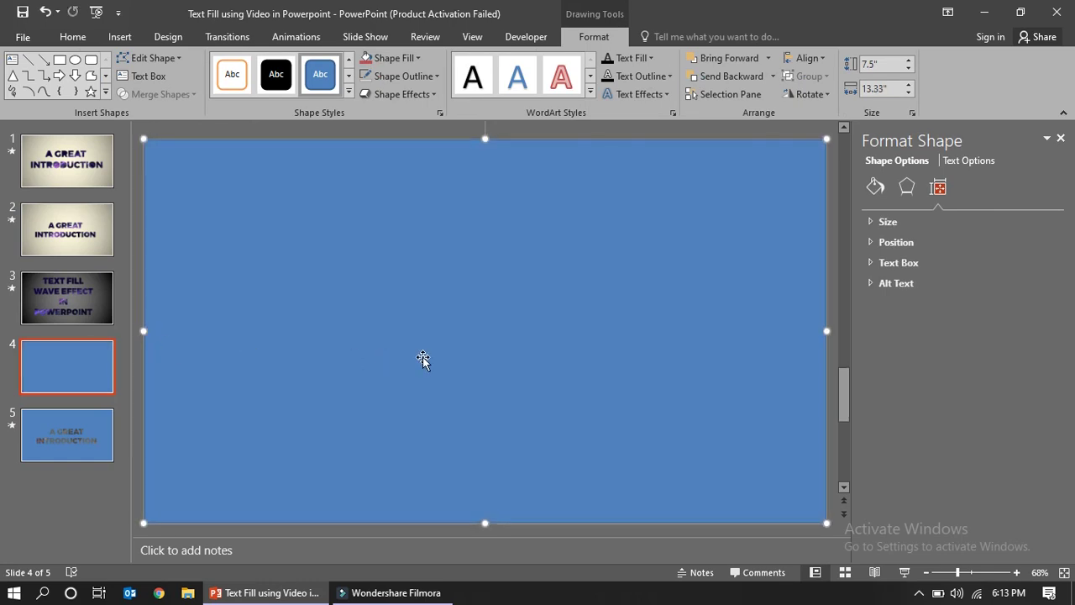
# Step: Remove the rectangle's outline and give it a dark grey radial gradient fill
pyautogui.click(385, 74)
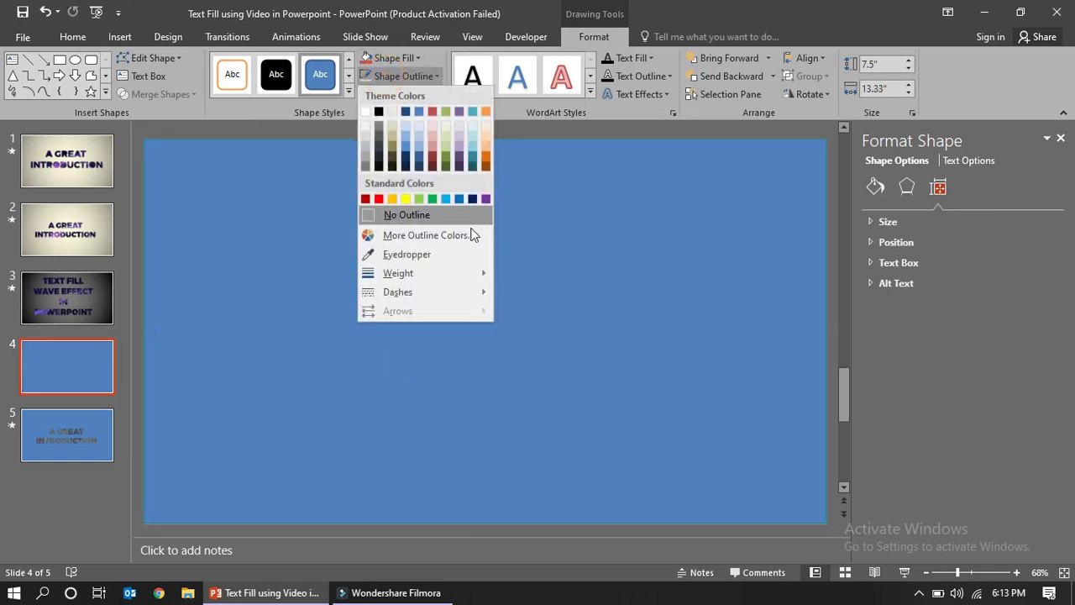
pyautogui.click(419, 216)
pyautogui.click(349, 93)
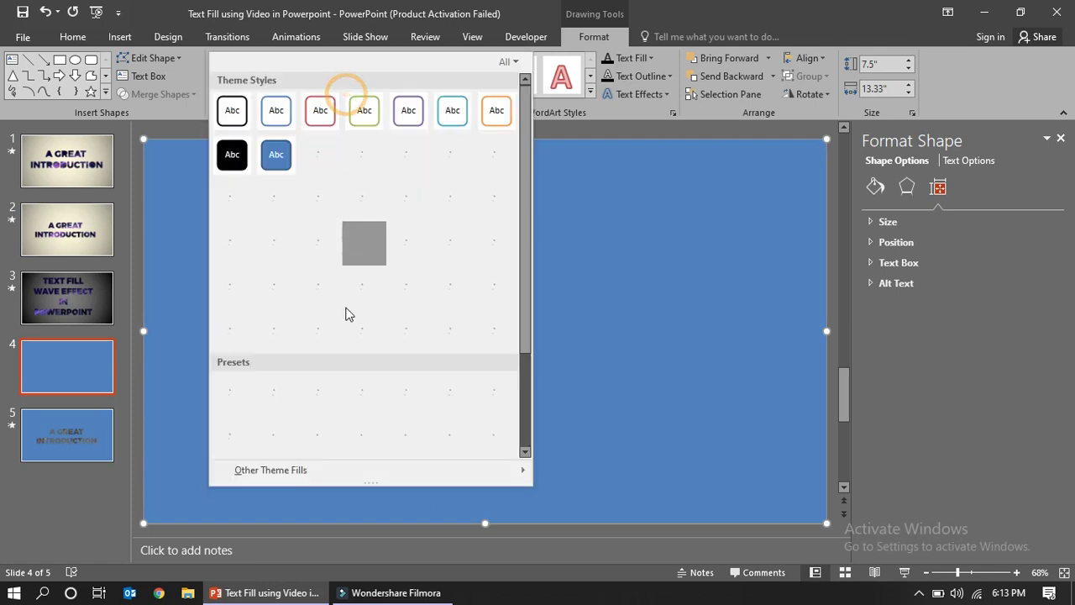
pyautogui.moveTo(299, 472)
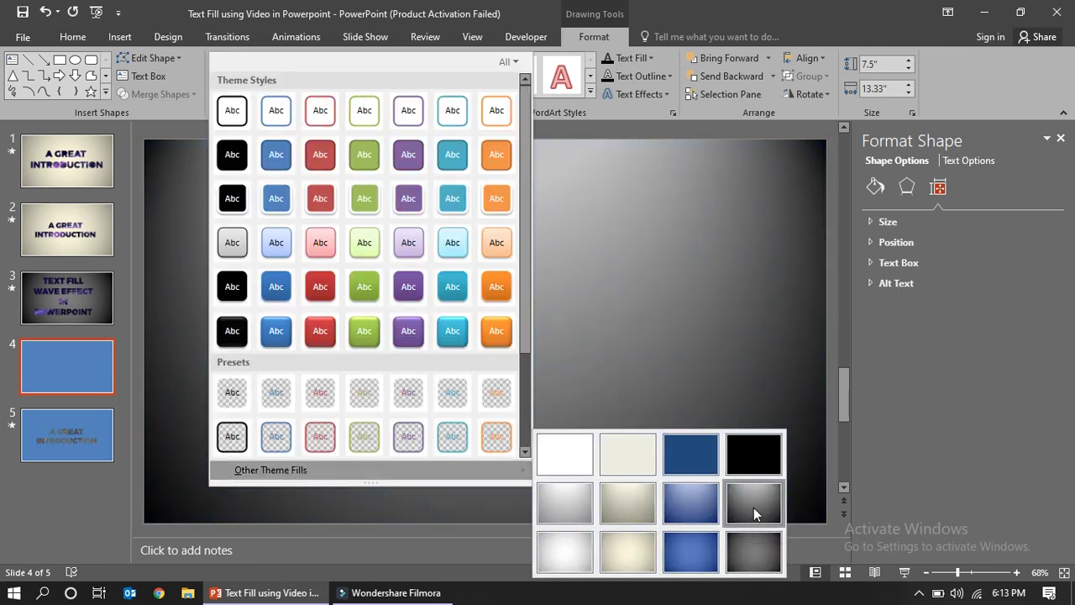
pyautogui.click(753, 507)
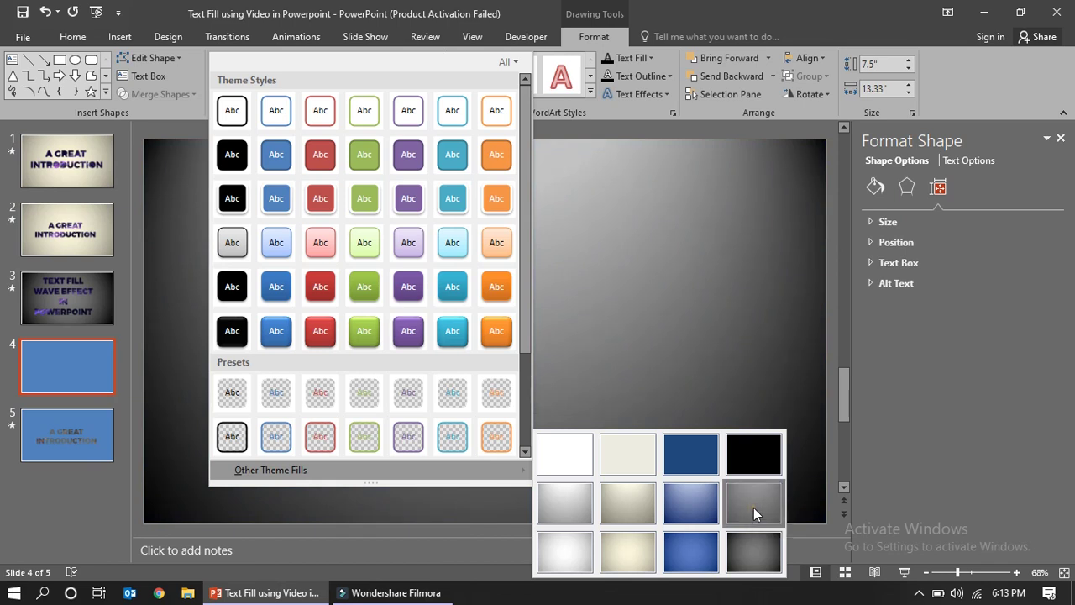
pyautogui.click(299, 312)
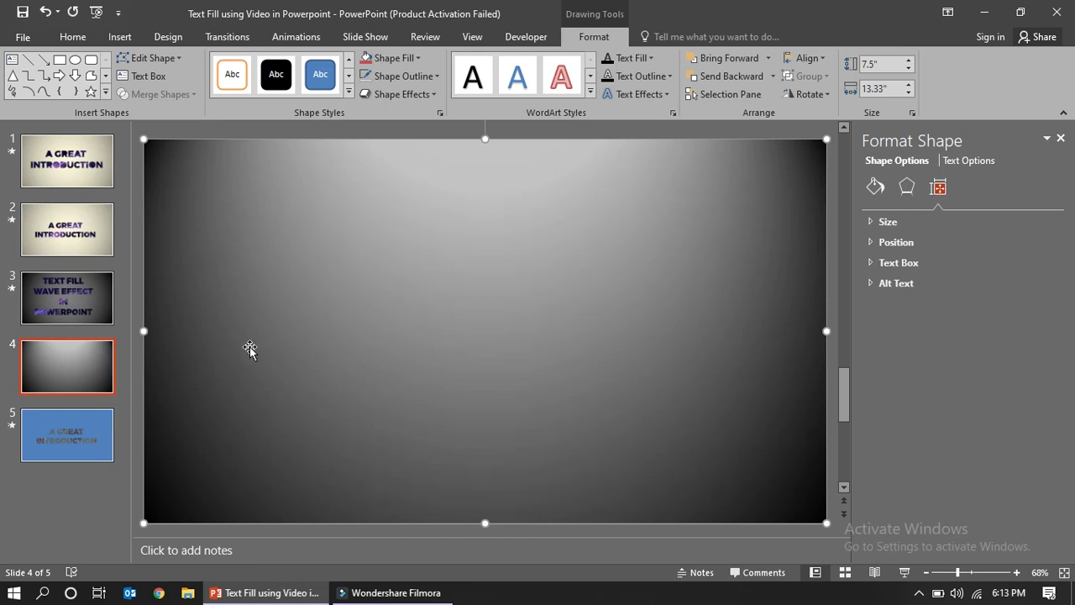
# Step: Add a text box on slide 4 for the title TEXT FILL WAVE EFFECT IN POWERPOINT
pyautogui.click(116, 35)
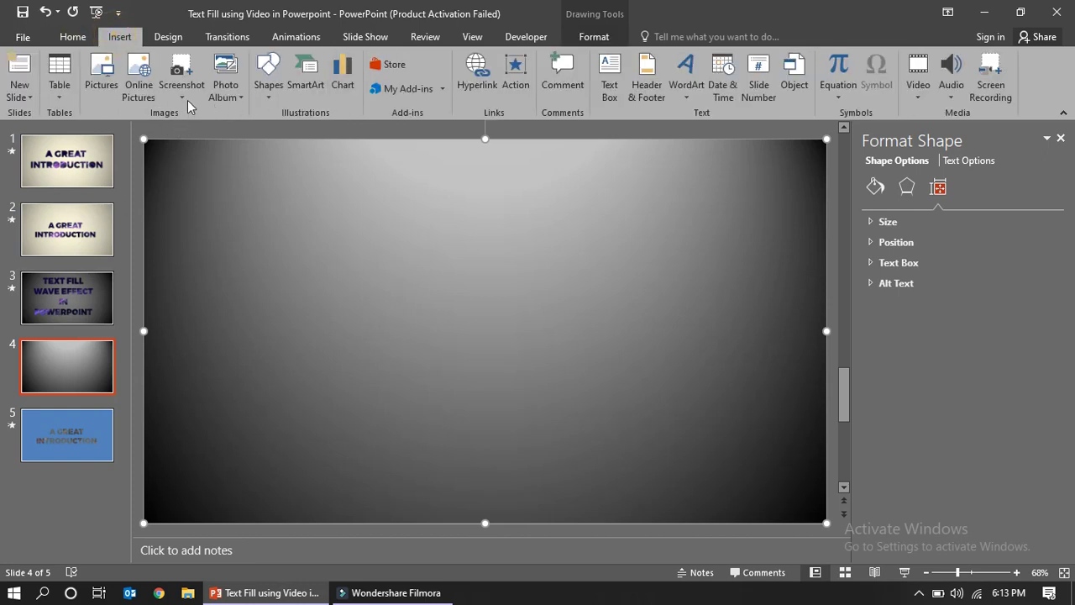
pyautogui.click(610, 80)
pyautogui.moveTo(318, 238); pyautogui.dragTo(698, 443)
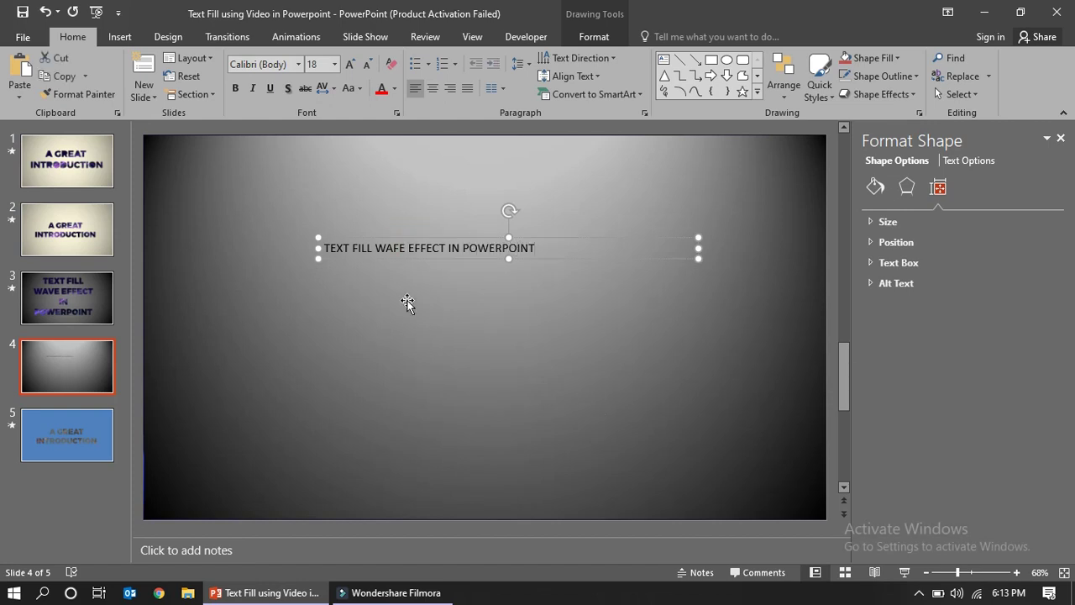
# Step: Correct the misspelled WAFE to WAVE with a capital V
pyautogui.click(399, 247)
pyautogui.press('BackSpace')
pyautogui.write('v')
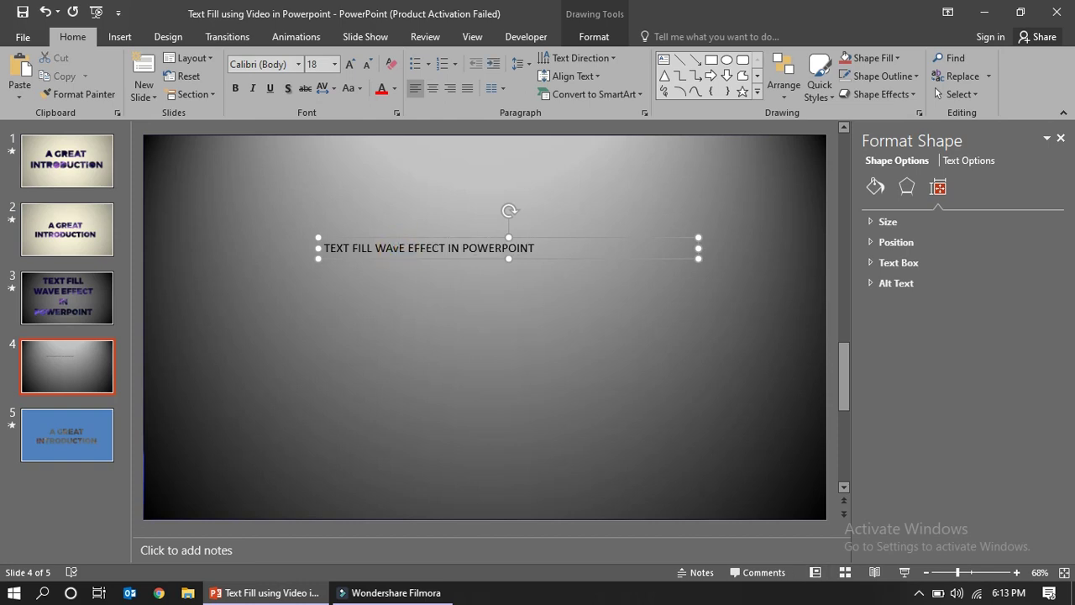
pyautogui.press('BackSpace')
pyautogui.write('V')
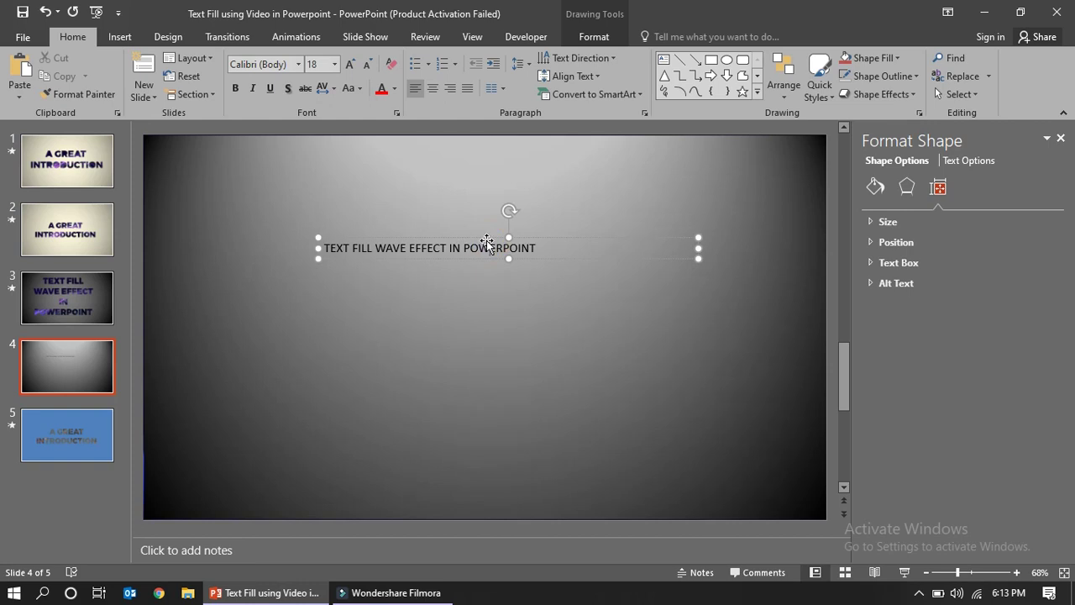
# Step: Set the whole title in Montserrat Black and enlarge it to 66 pt
pyautogui.click(297, 64)
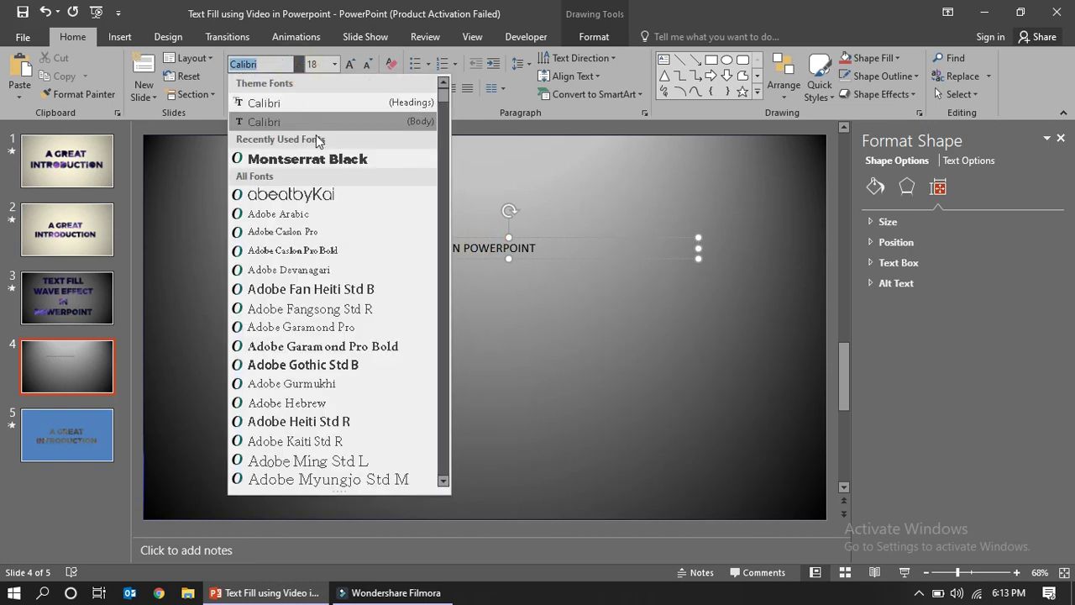
pyautogui.click(317, 160)
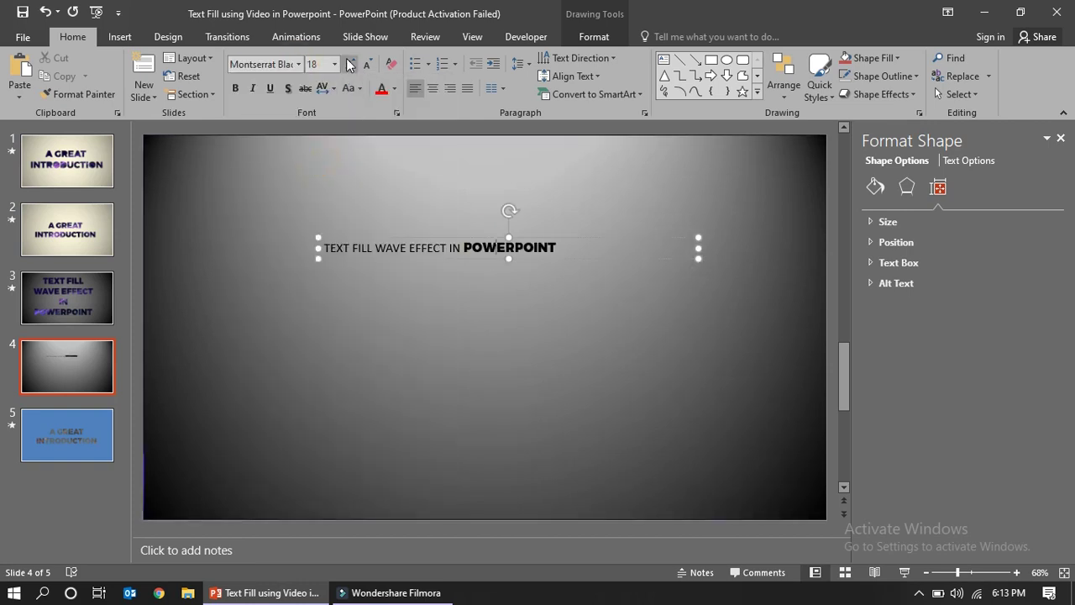
pyautogui.click(350, 67)
pyautogui.click(375, 237)
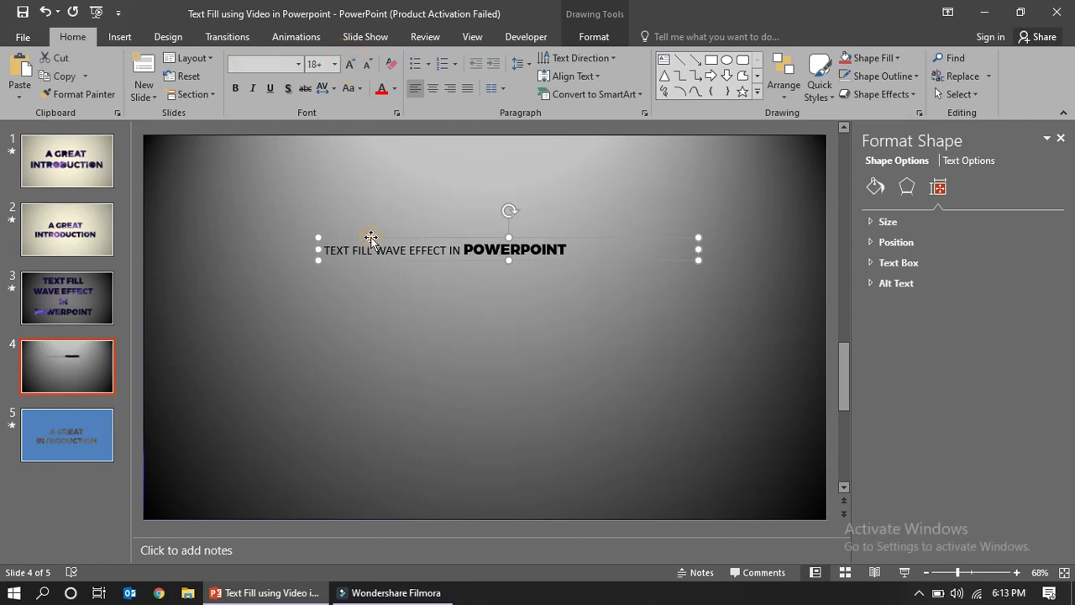
pyautogui.click(298, 64)
pyautogui.click(295, 160)
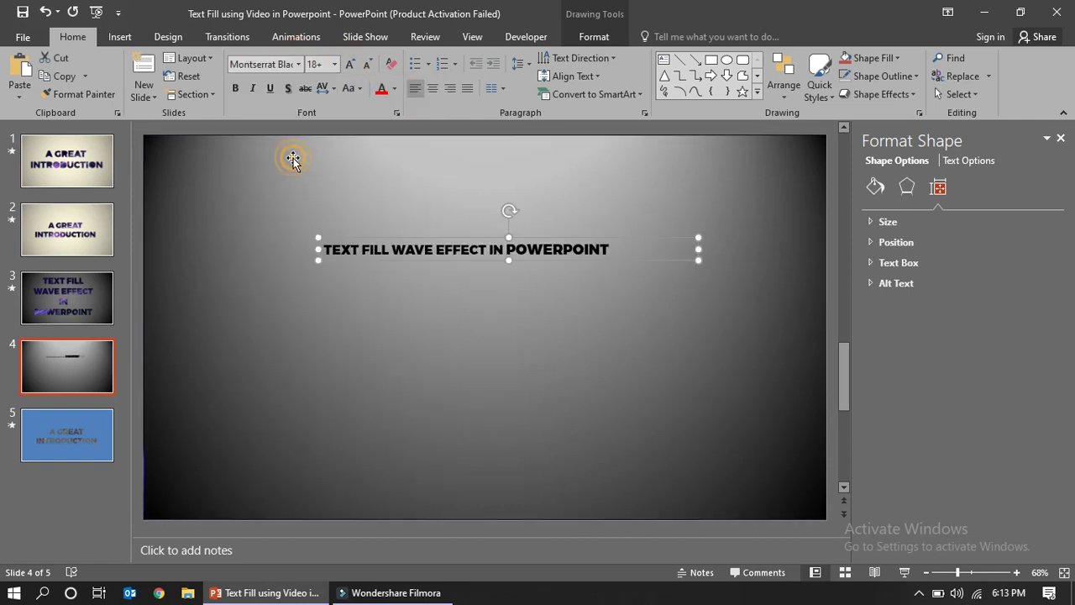
pyautogui.click(351, 65)
pyautogui.click(351, 65)
pyautogui.click(351, 65)
pyautogui.click(351, 65)
pyautogui.click(351, 65)
pyautogui.click(351, 65)
pyautogui.click(351, 64)
pyautogui.click(350, 65)
pyautogui.click(350, 65)
pyautogui.click(350, 66)
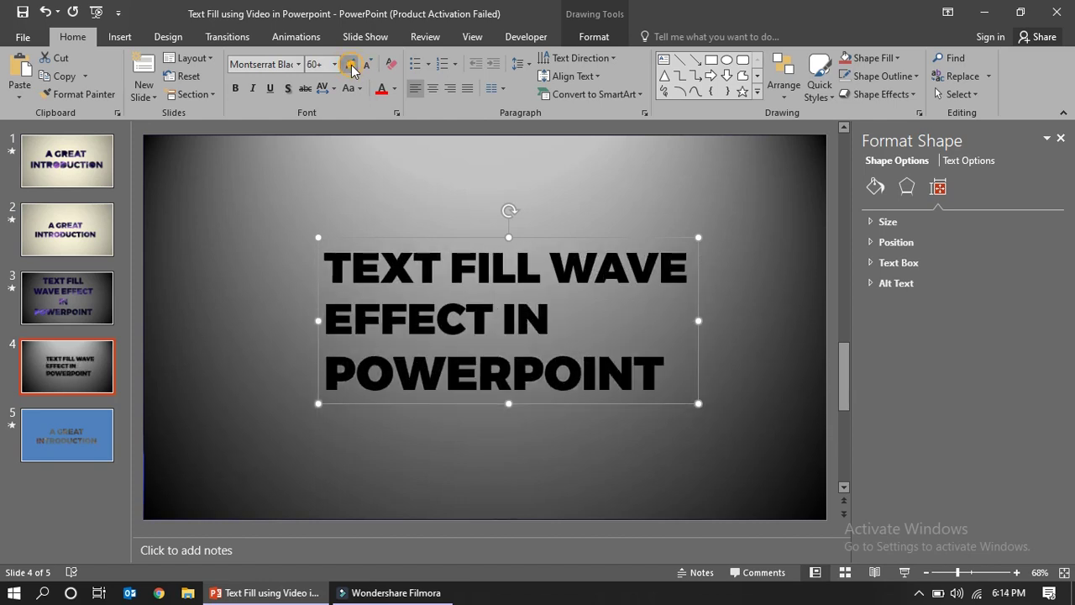
pyautogui.click(350, 65)
# Step: Widen the title box so POWERPOINT fits one line, centre the text, and move it up-left
pyautogui.moveTo(316, 380); pyautogui.dragTo(288, 380)
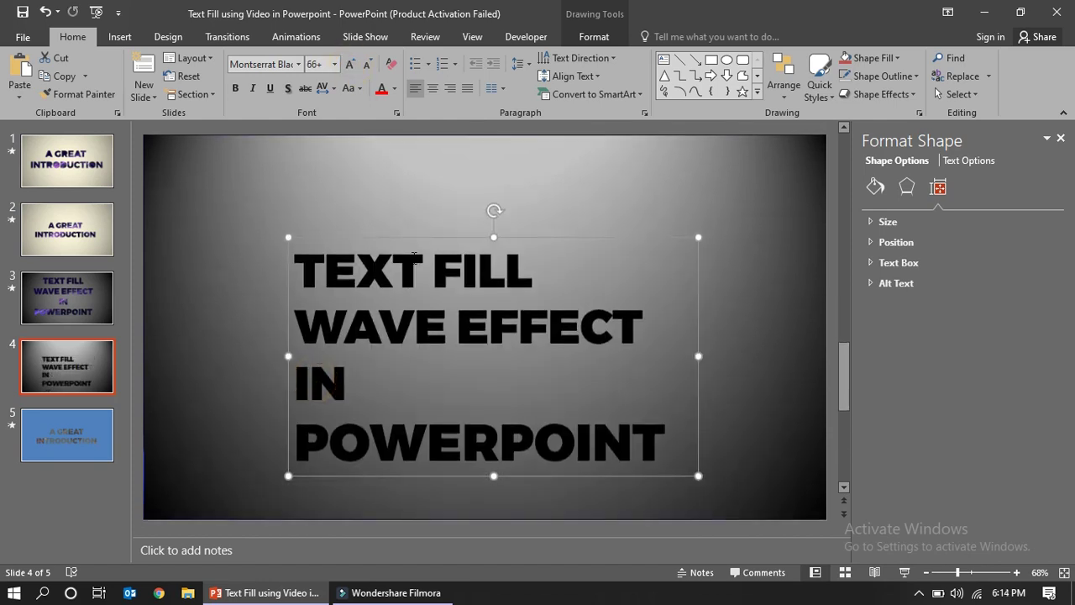
pyautogui.click(433, 89)
pyautogui.moveTo(408, 237); pyautogui.dragTo(388, 199)
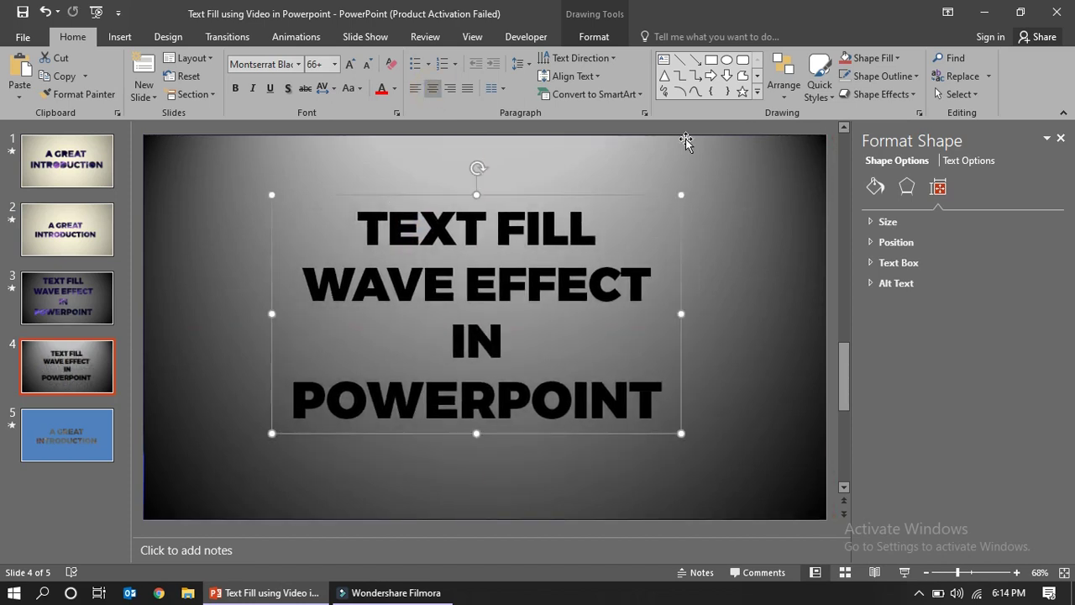
pyautogui.click(592, 39)
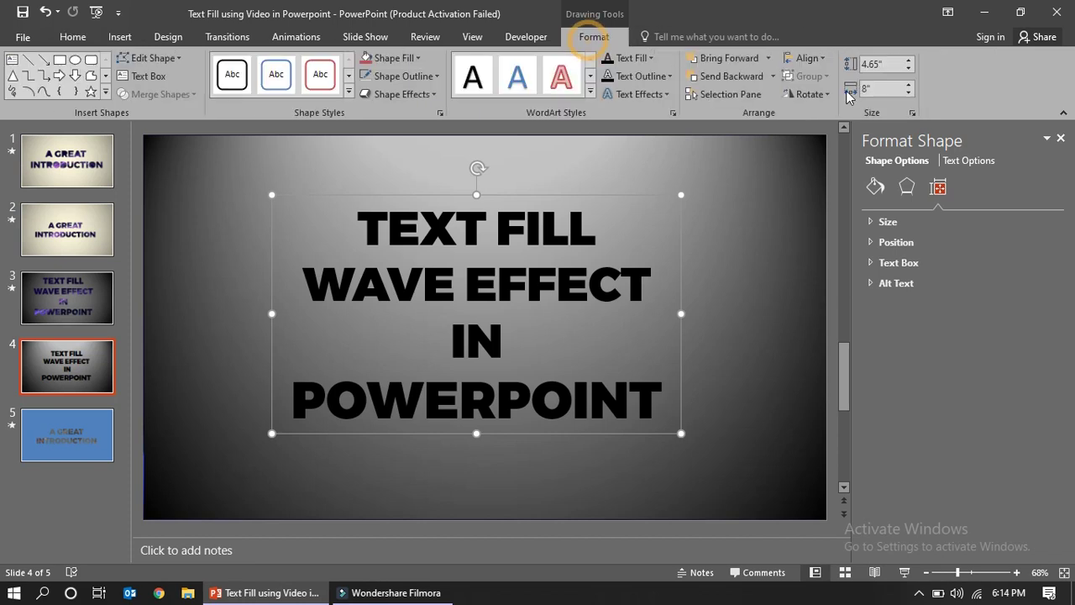
# Step: Align the title box to the slide's horizontal centre and vertical middle
pyautogui.click(805, 58)
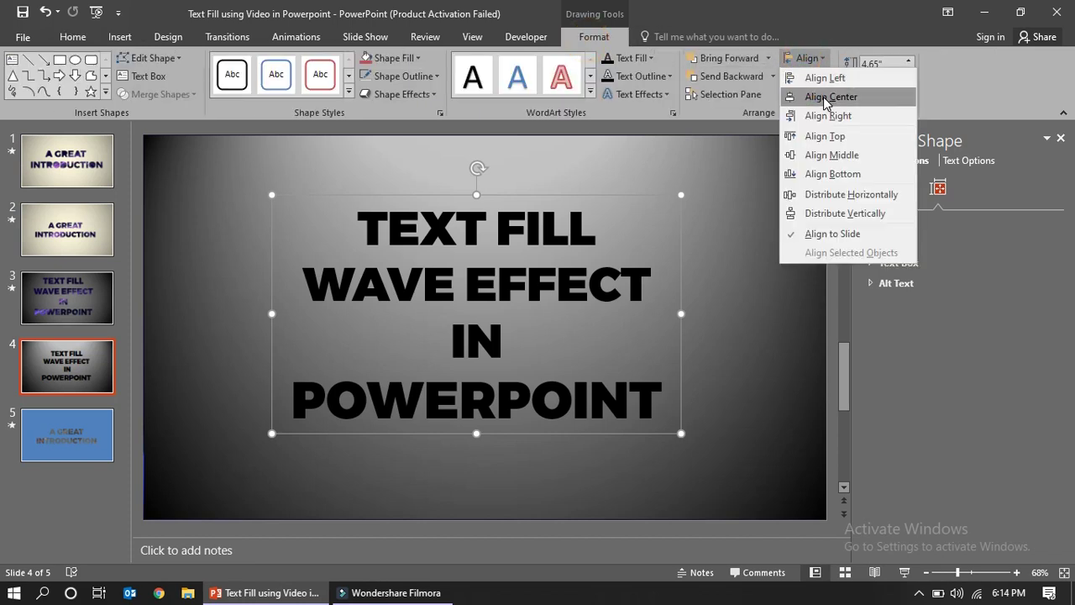
pyautogui.click(826, 99)
pyautogui.click(804, 58)
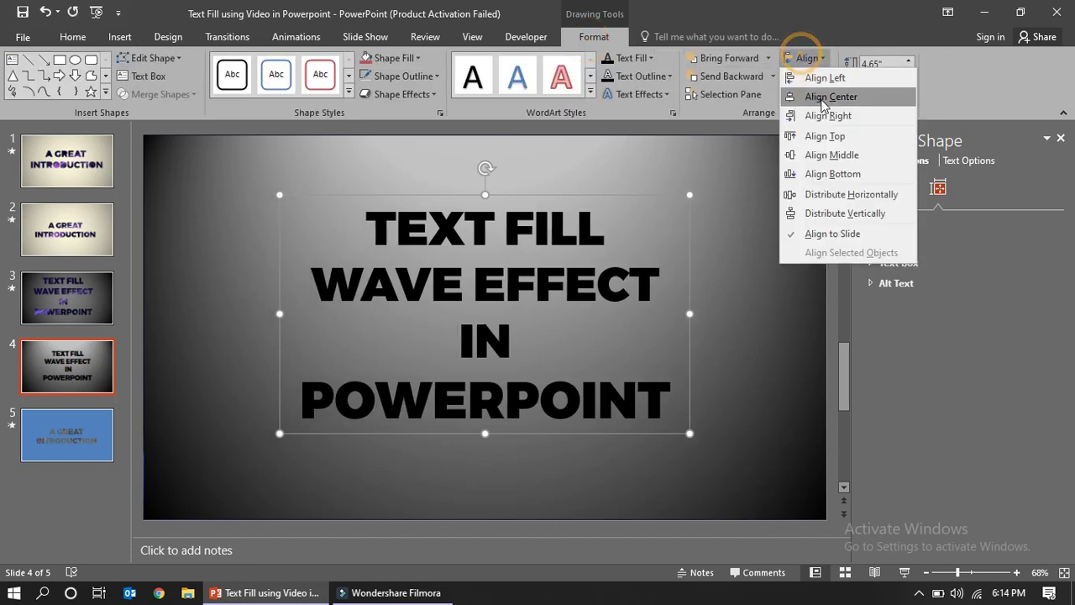
pyautogui.click(828, 155)
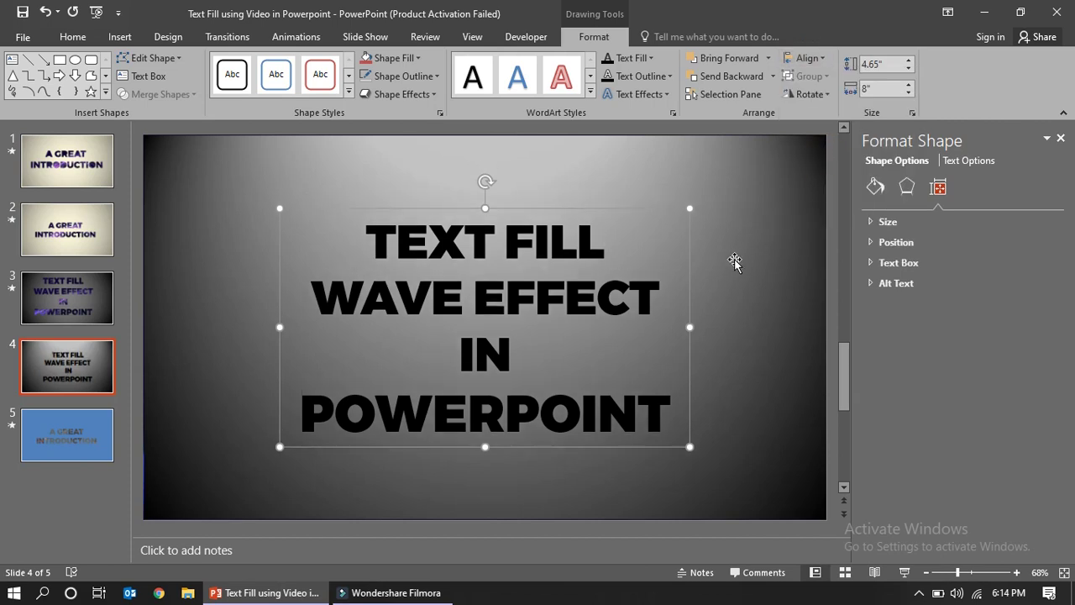
# Step: Select the grey background rectangle together with the title text box
pyautogui.click(228, 181)
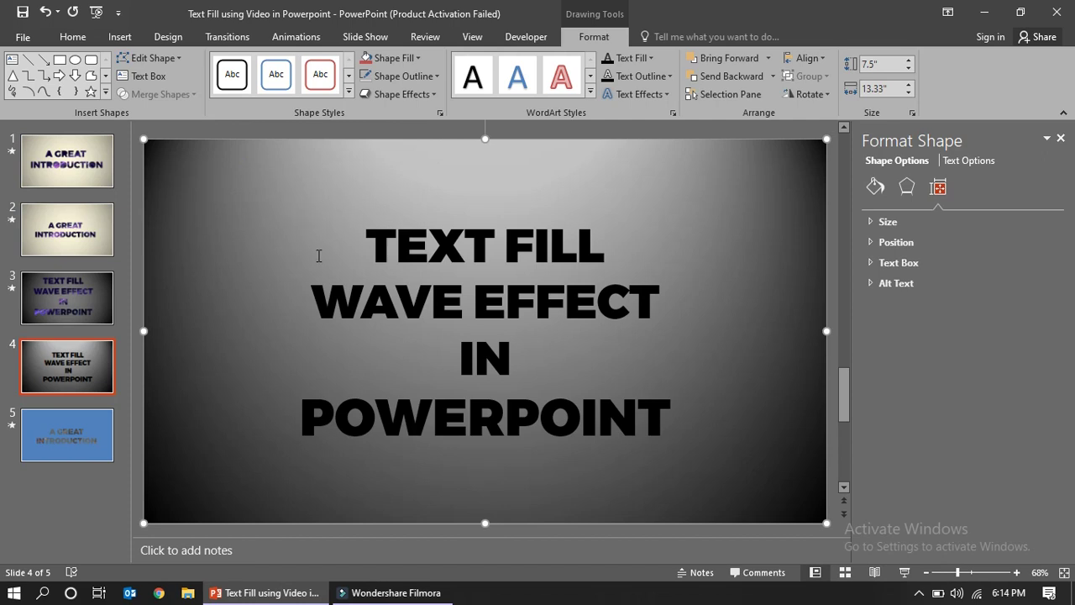
pyautogui.click(177, 159)
pyautogui.click(422, 238)
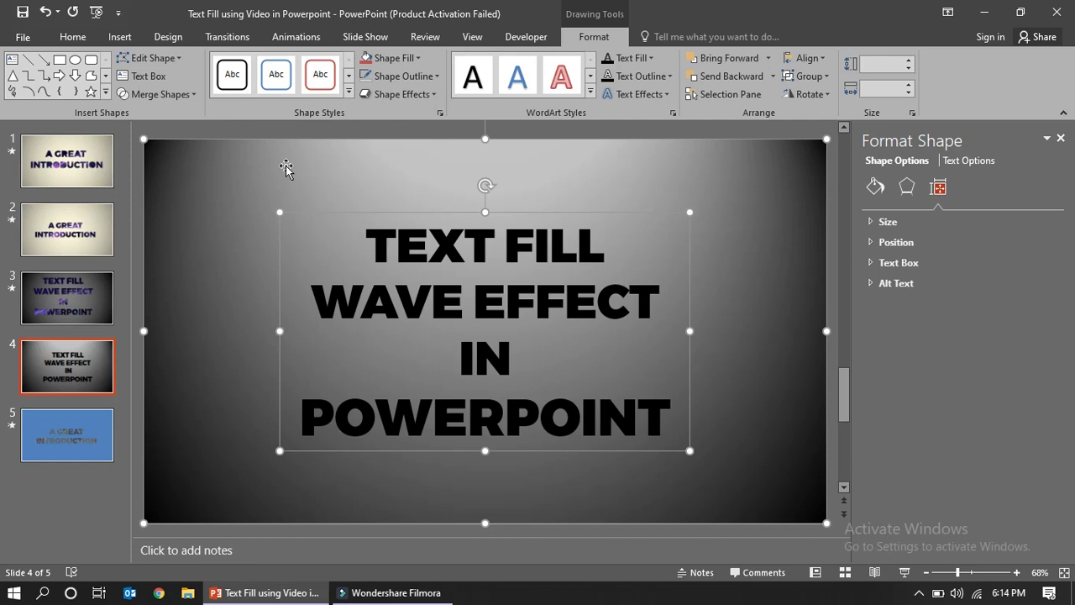
# Step: Combine the title with the grey cover so the letters are cut out of it
pyautogui.click(193, 95)
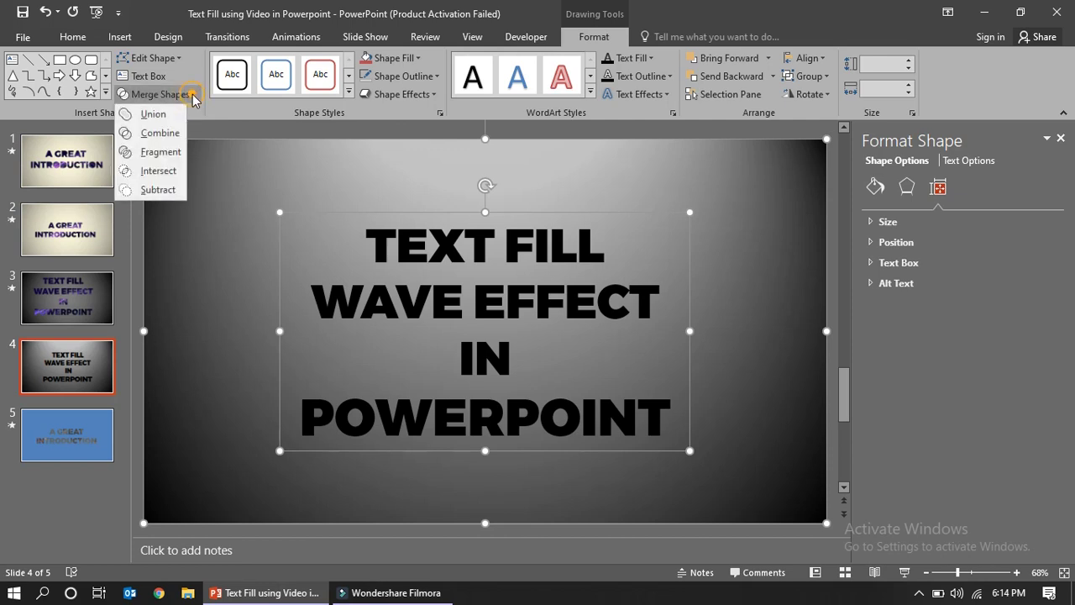
pyautogui.click(164, 133)
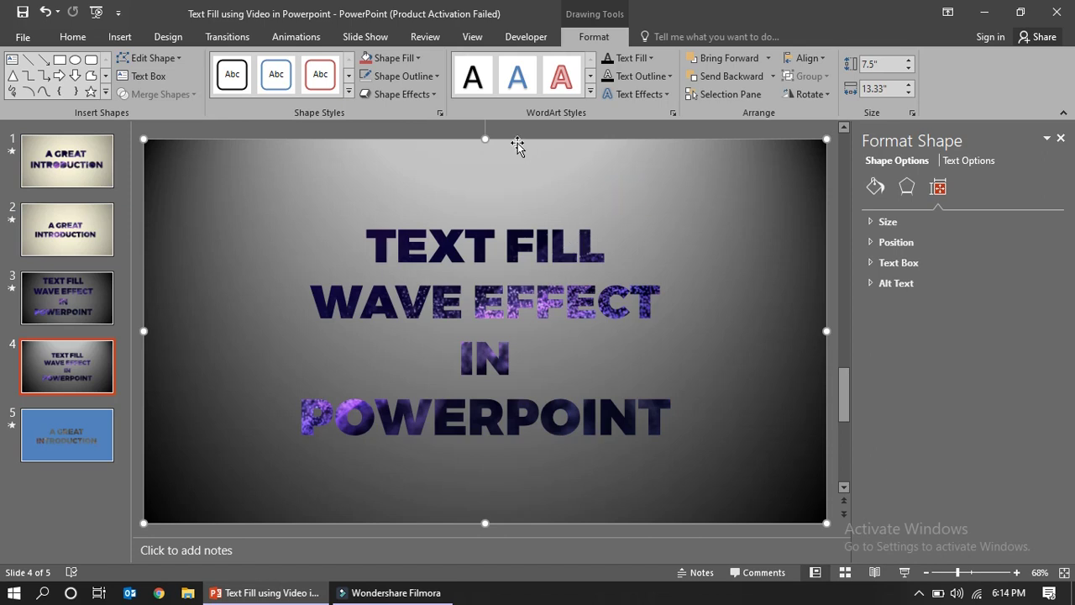
pyautogui.moveTo(485, 139); pyautogui.dragTo(478, 191)
# Step: Set the video behind to start automatically, restore the cover to full height, and present the slide
pyautogui.click(479, 163)
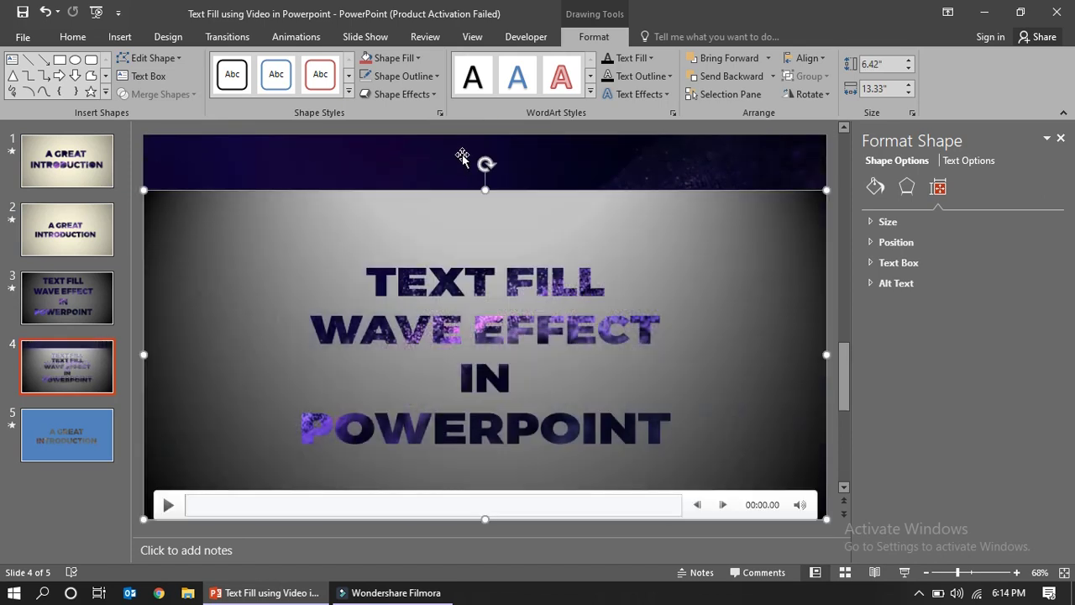
pyautogui.click(646, 37)
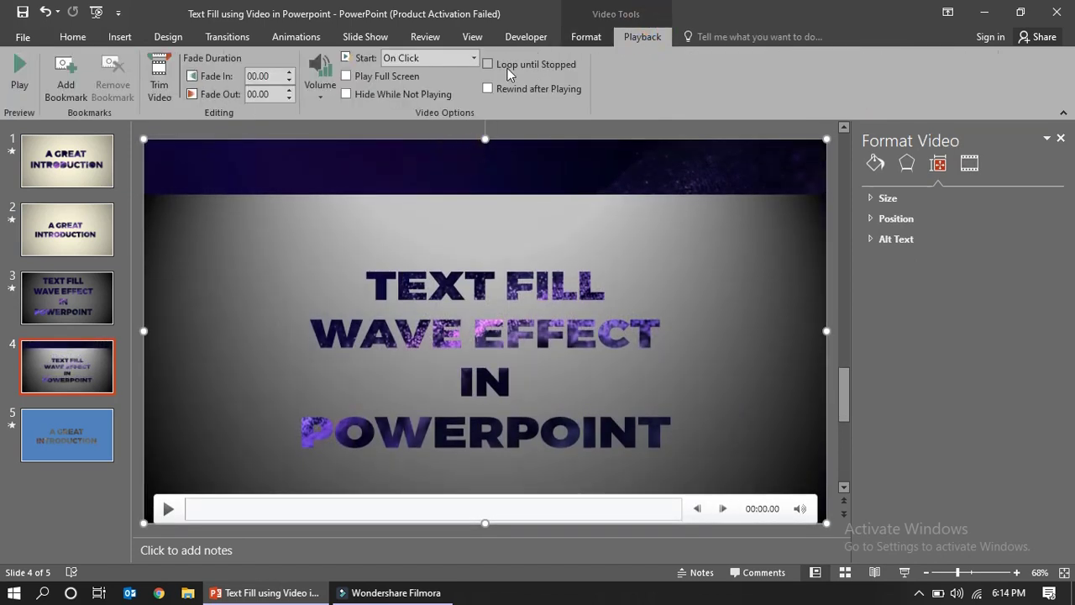
pyautogui.click(468, 59)
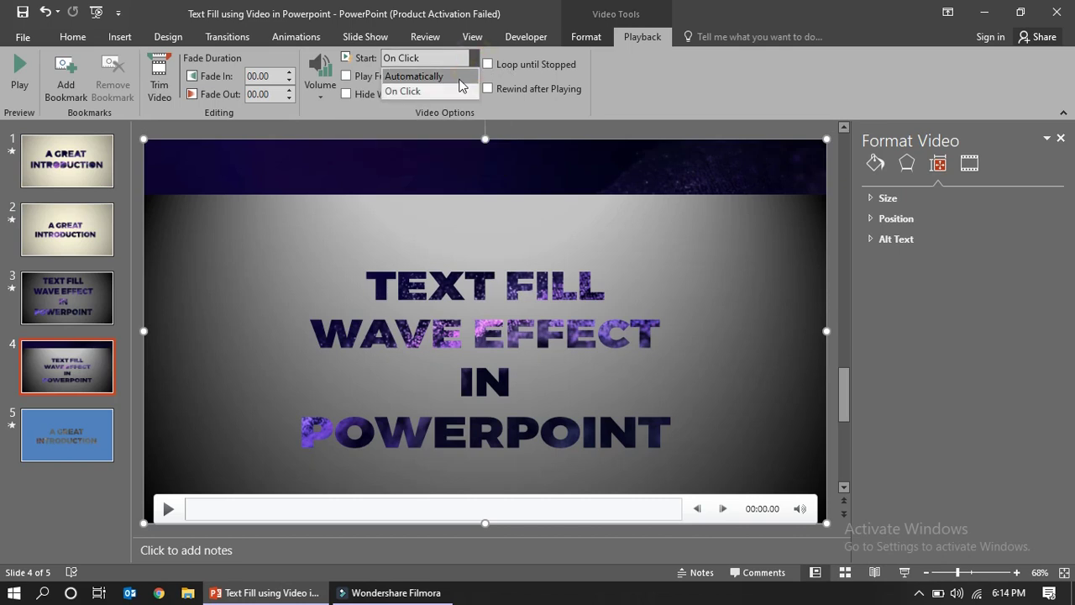
pyautogui.click(457, 80)
pyautogui.click(470, 192)
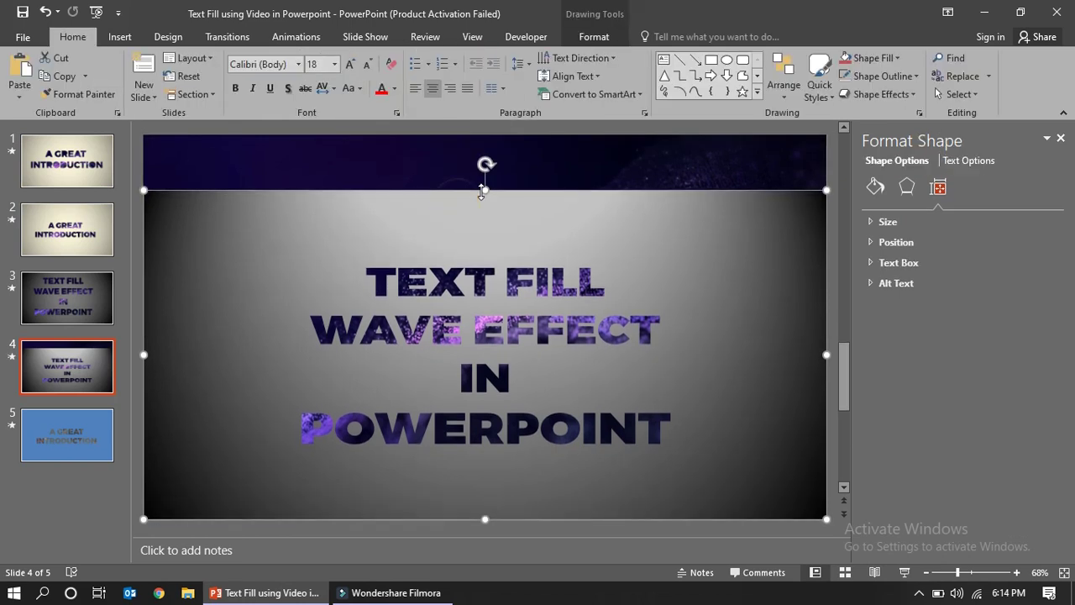
pyautogui.moveTo(484, 190); pyautogui.dragTo(484, 138)
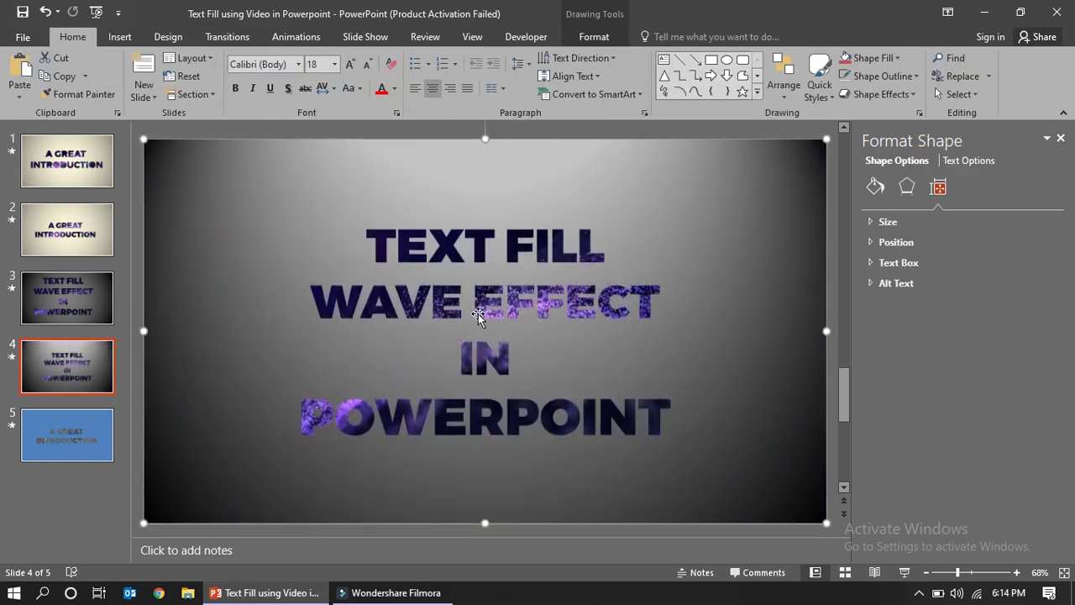
pyautogui.click(903, 573)
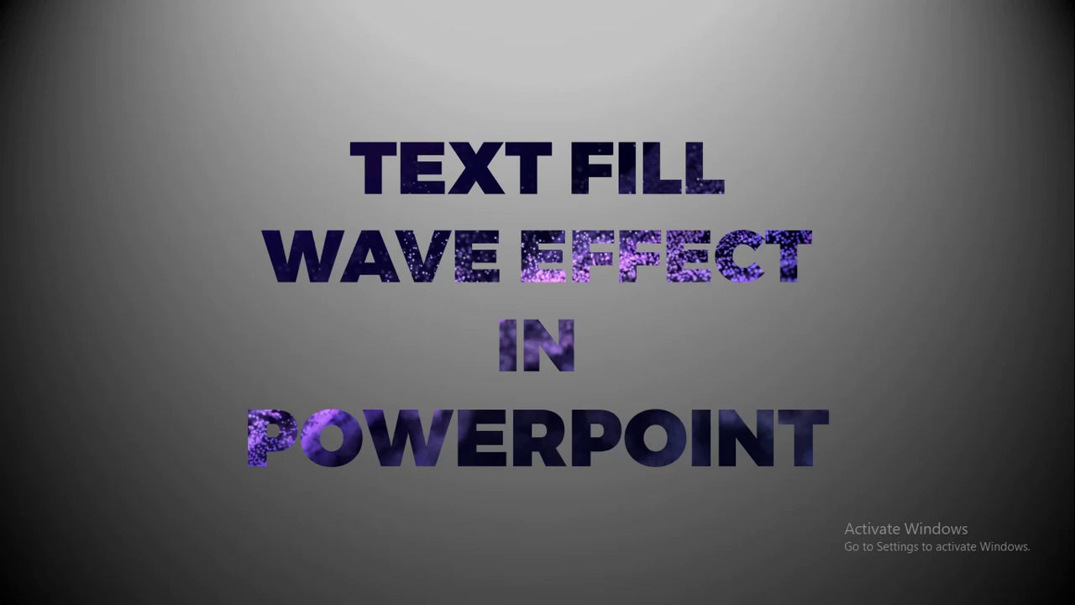
# Step: End the slide show and go to slide 5 with its blue A GREAT INTRODUCTION title
pyautogui.moveTo(439, 458)
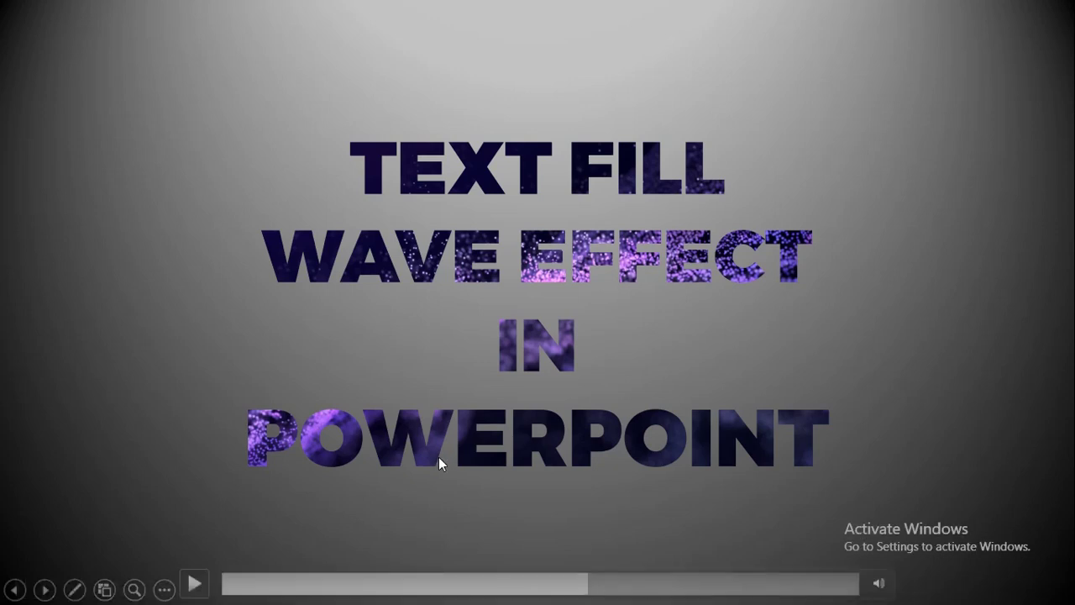
pyautogui.press('Escape')
pyautogui.click(85, 444)
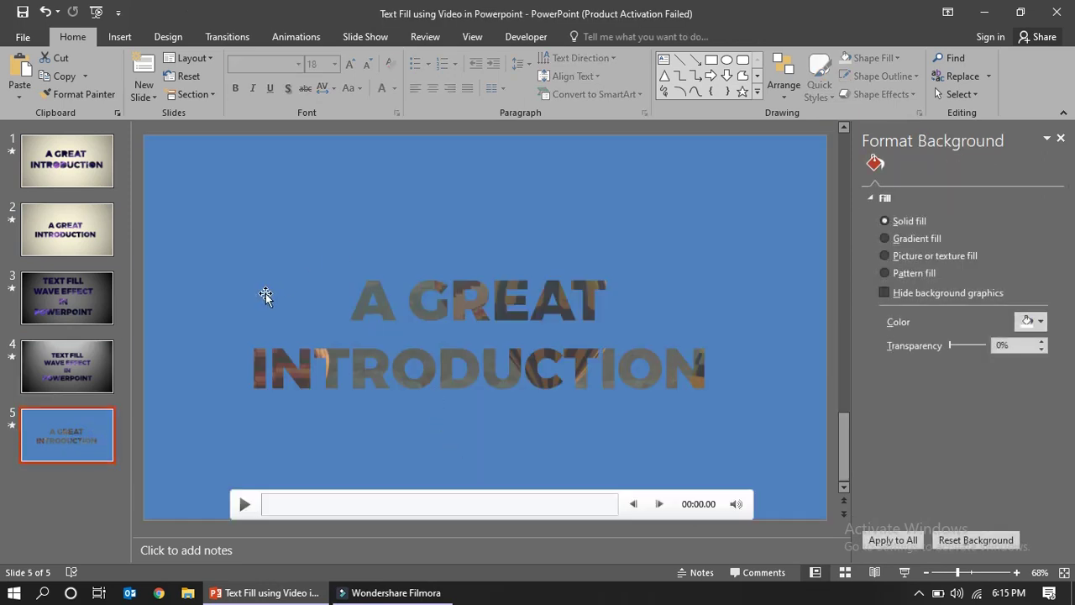
# Step: Add a new blank slide with a plain solid background after slide 5
pyautogui.click(144, 95)
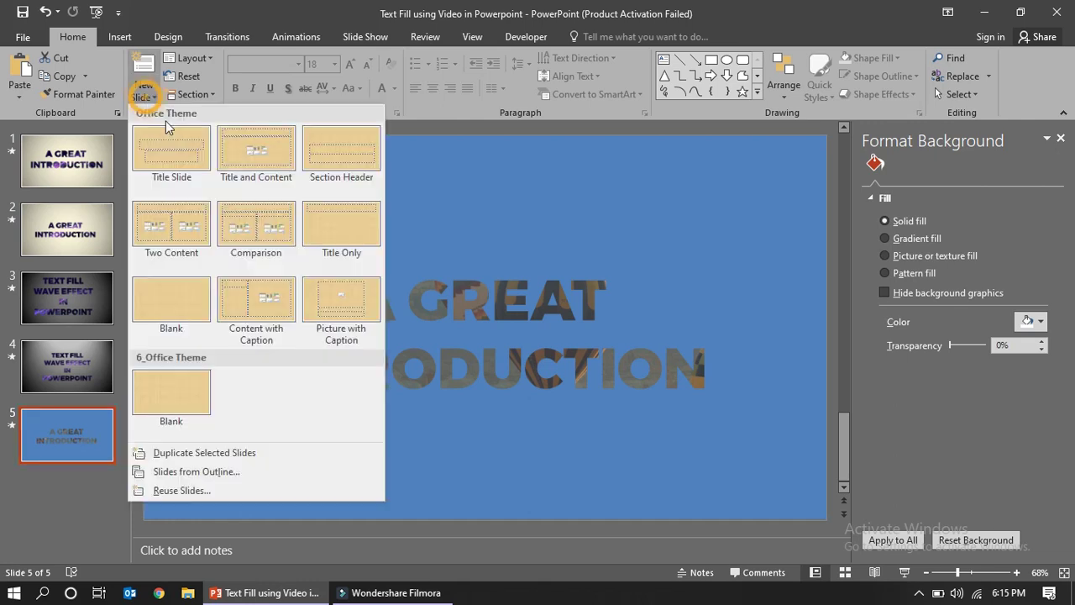
pyautogui.click(186, 384)
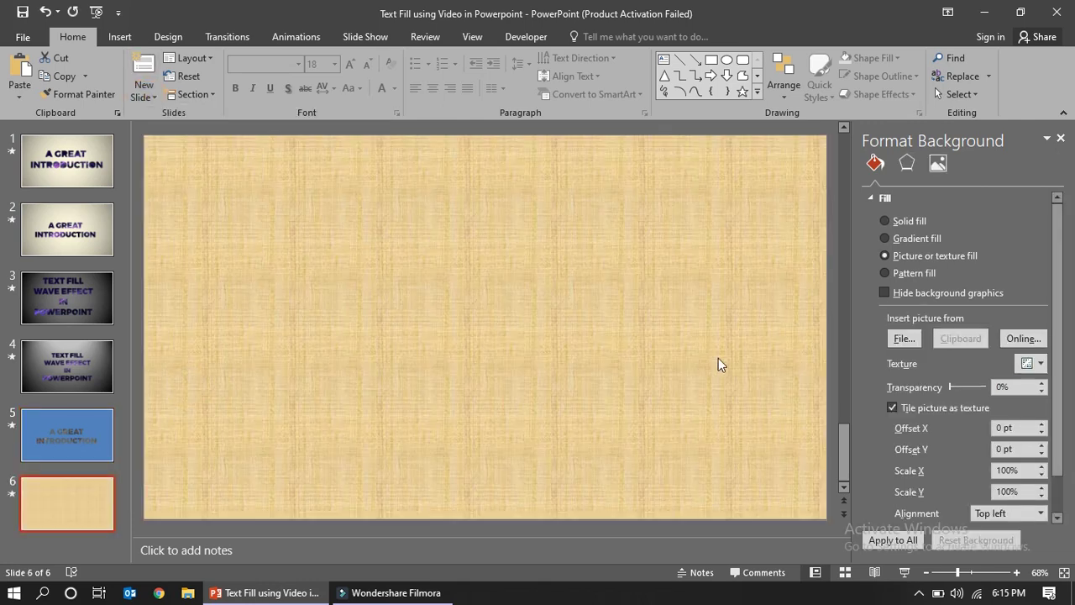
pyautogui.click(885, 222)
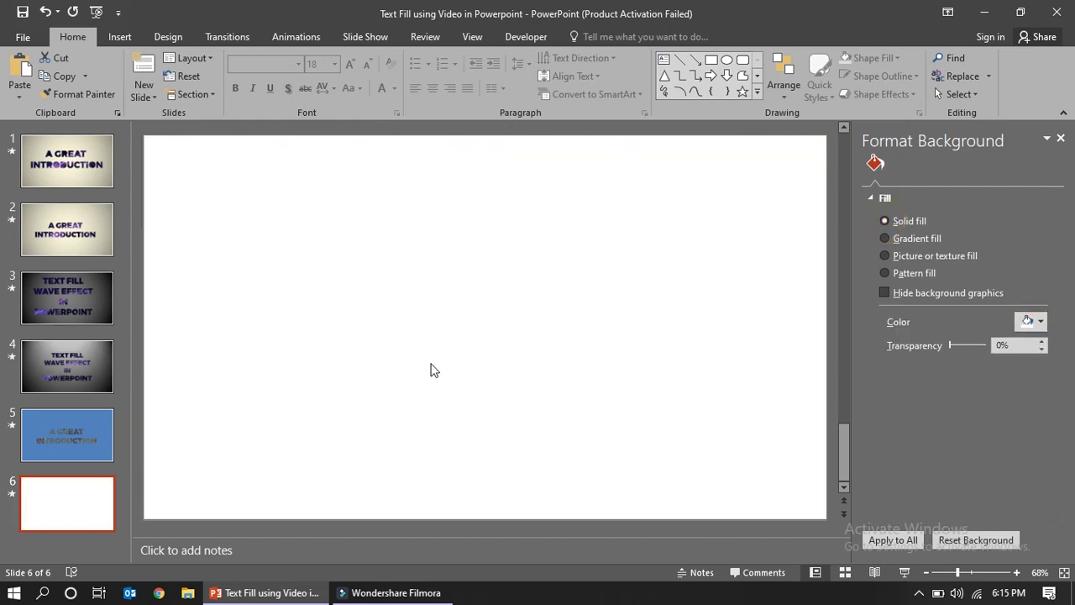
# Step: Select slide 6 and bring up the Insert Video options
pyautogui.click(70, 505)
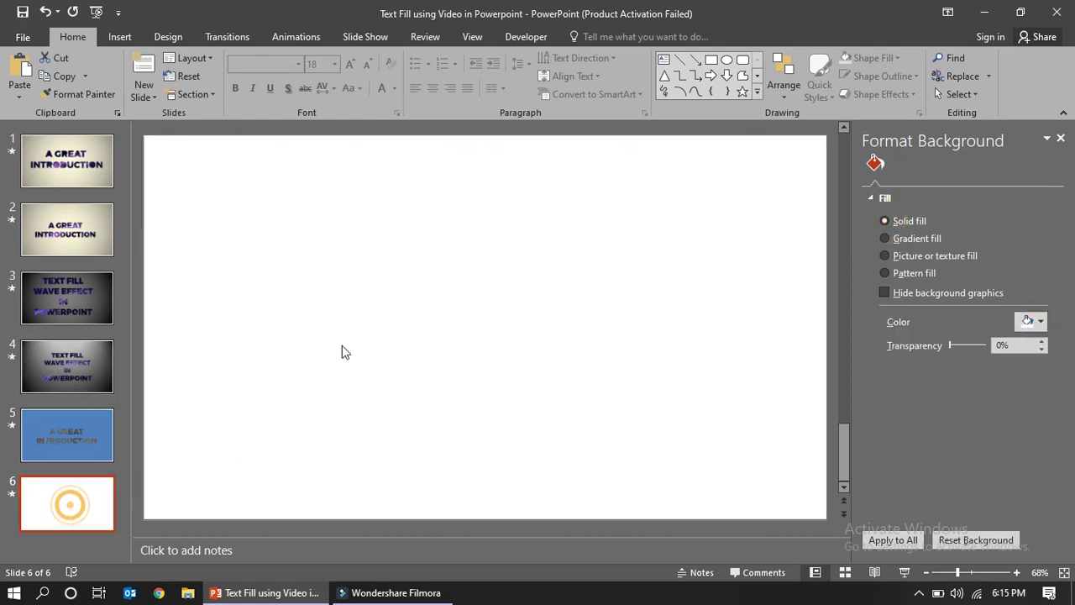
pyautogui.click(353, 327)
pyautogui.click(111, 36)
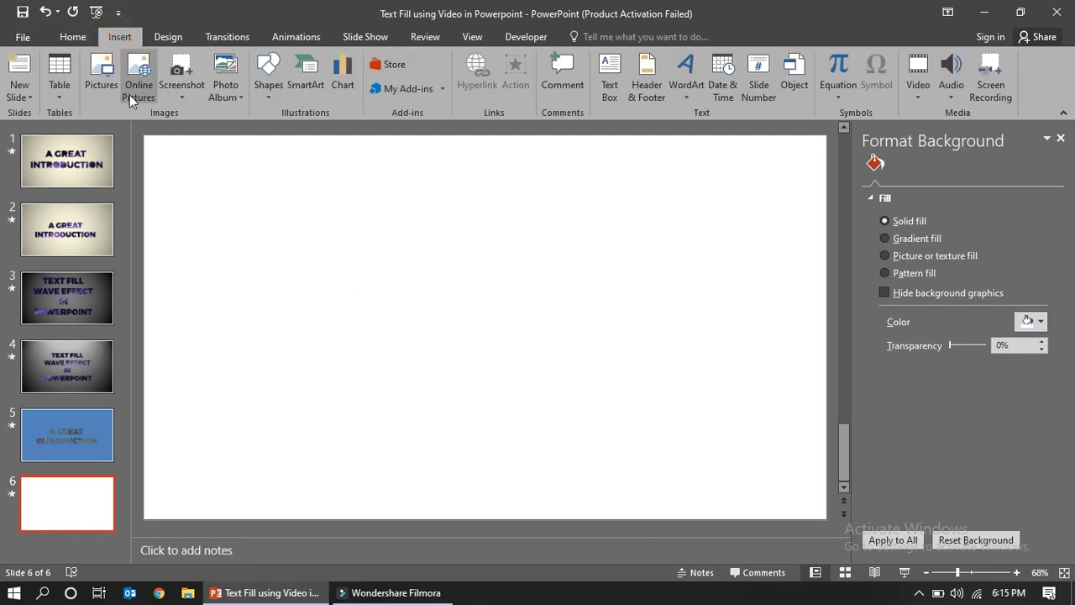
pyautogui.click(922, 91)
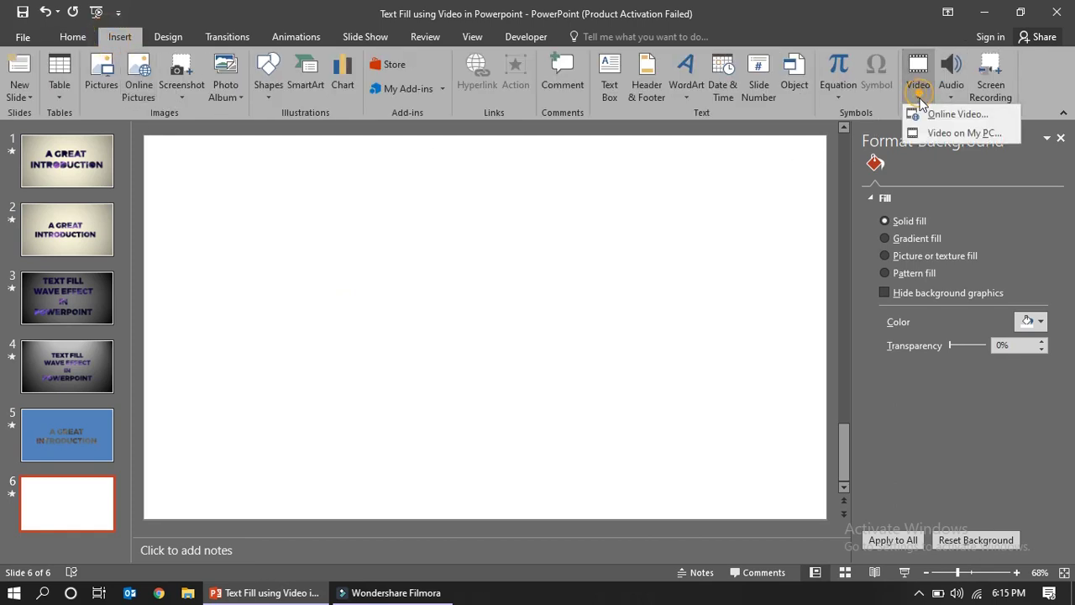
# Step: Insert the hot air balloon video from the PC onto slide 6 and preview it
pyautogui.click(947, 132)
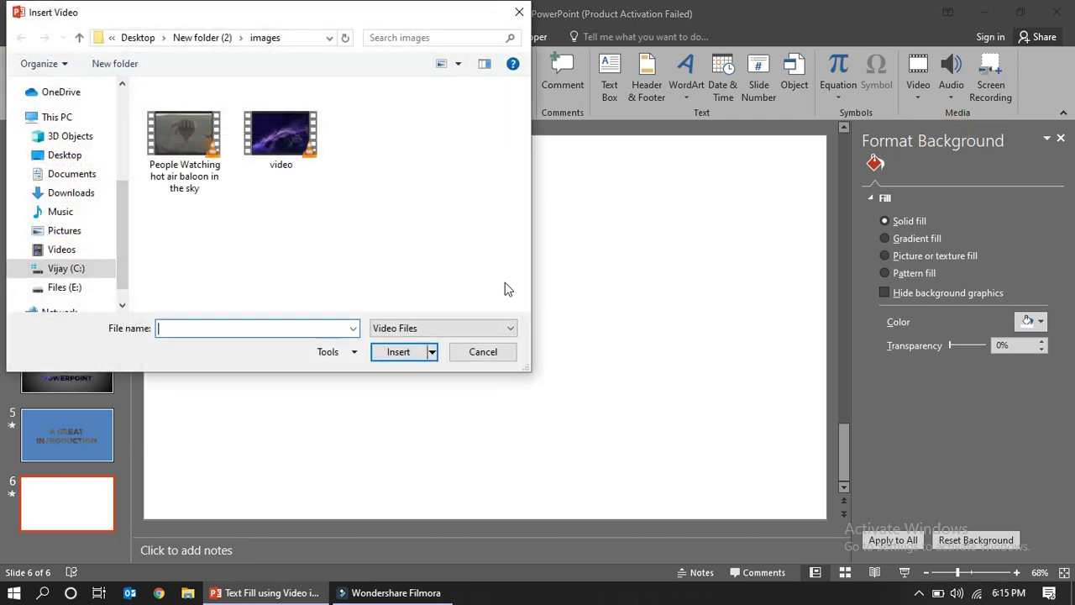
pyautogui.doubleClick(177, 121)
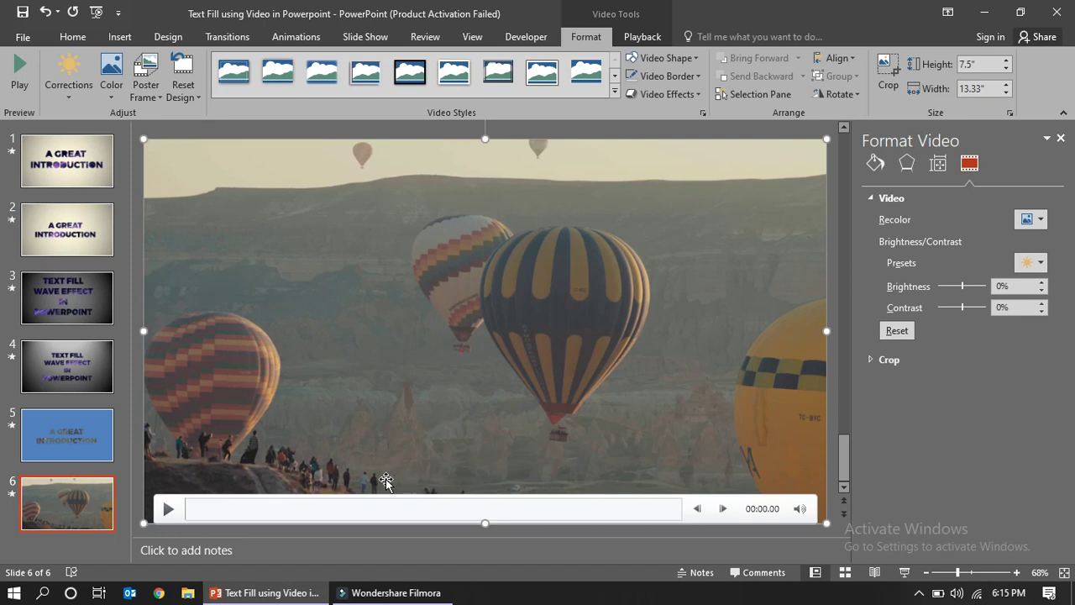
pyautogui.click(167, 510)
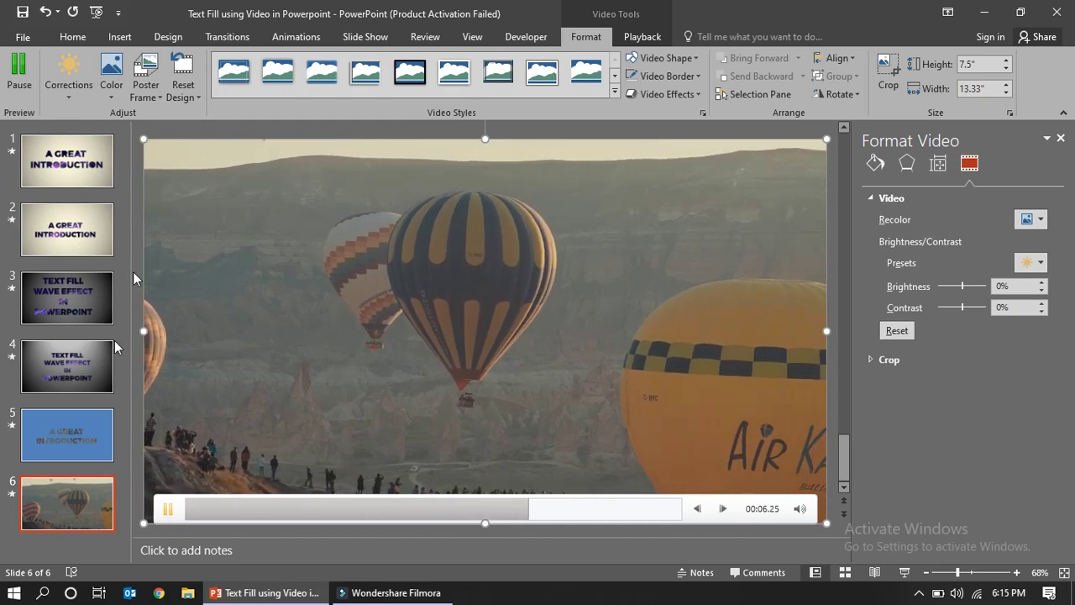
# Step: Set the balloon video's playback to start automatically
pyautogui.click(642, 36)
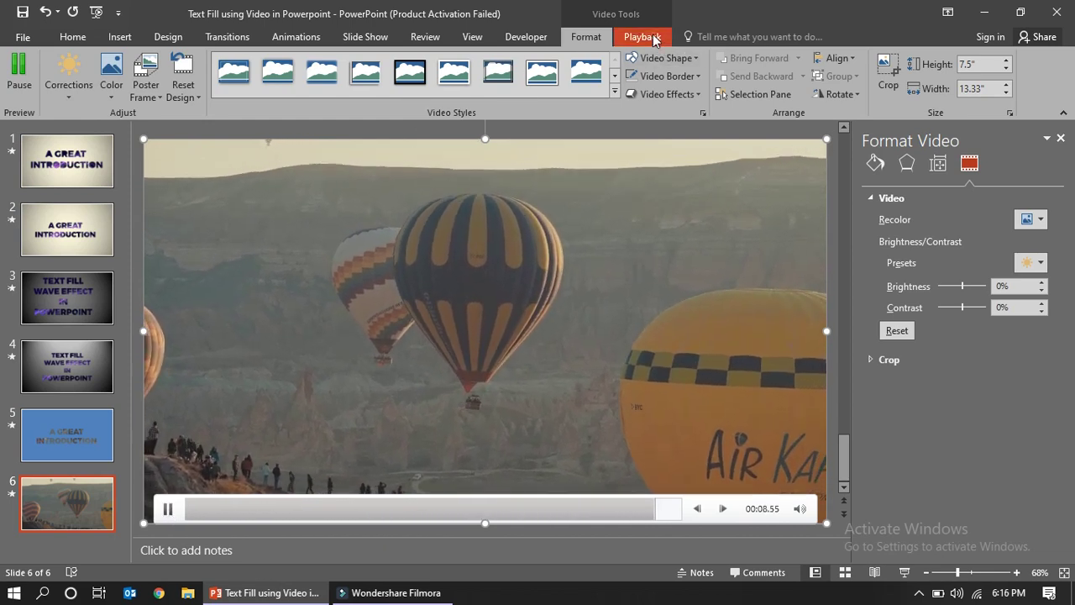
pyautogui.click(475, 64)
pyautogui.click(452, 72)
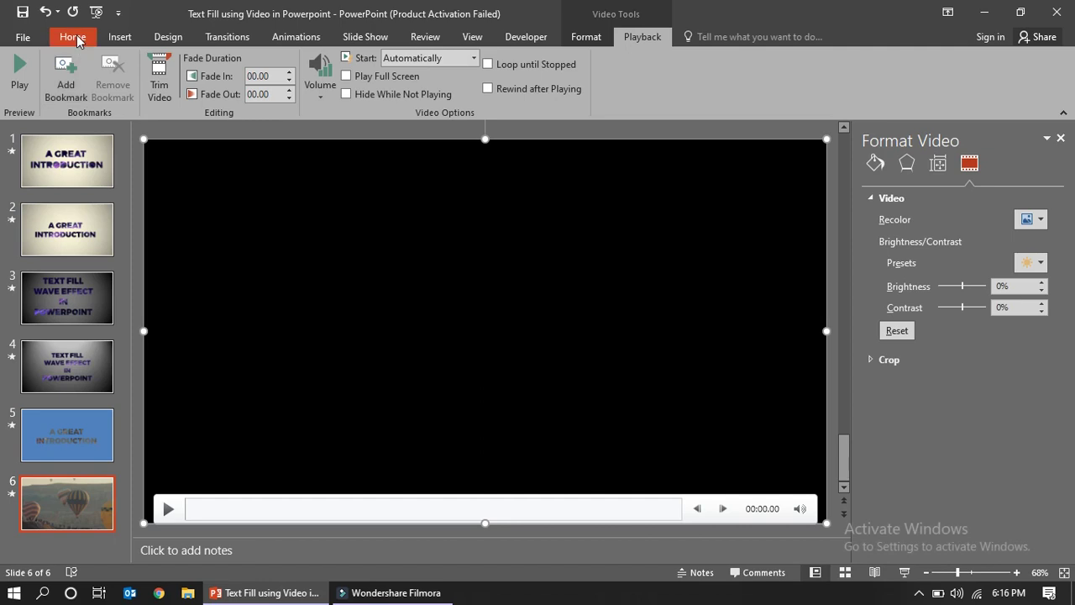
pyautogui.click(117, 37)
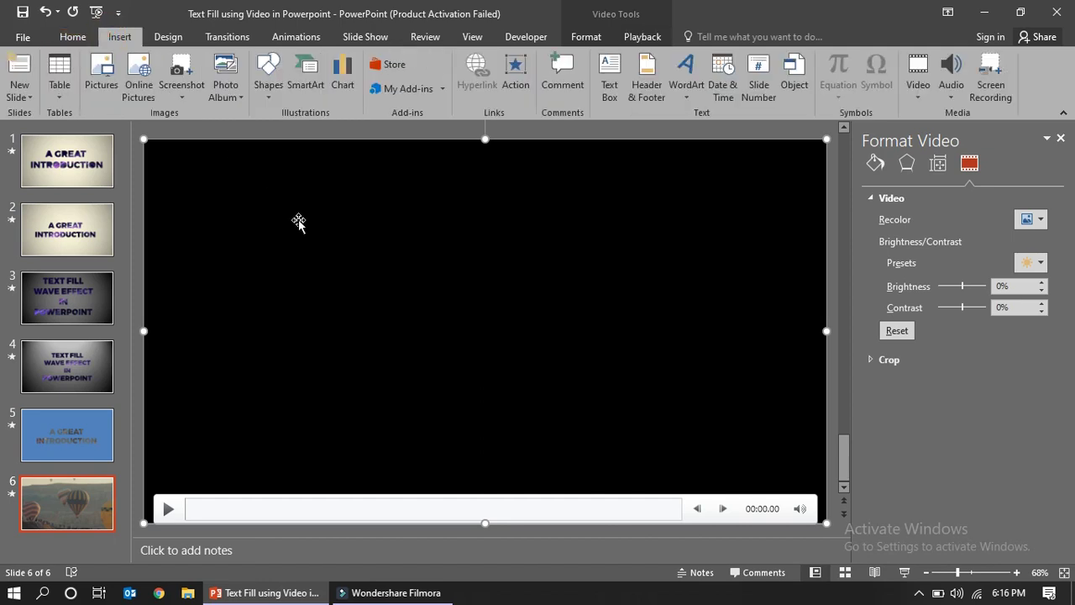
# Step: Draw a rectangle covering the whole balloon video on slide 6
pyautogui.click(270, 91)
pyautogui.click(309, 129)
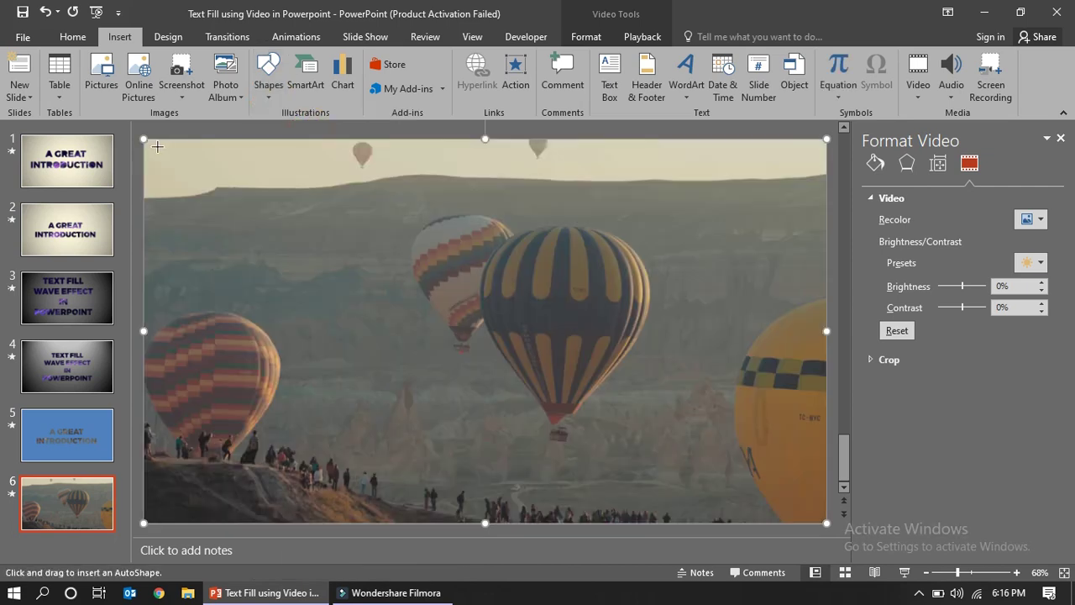
pyautogui.moveTo(148, 142)
pyautogui.mouseDown()
pyautogui.moveTo(722, 497)
pyautogui.moveTo(827, 523)
pyautogui.mouseUp()
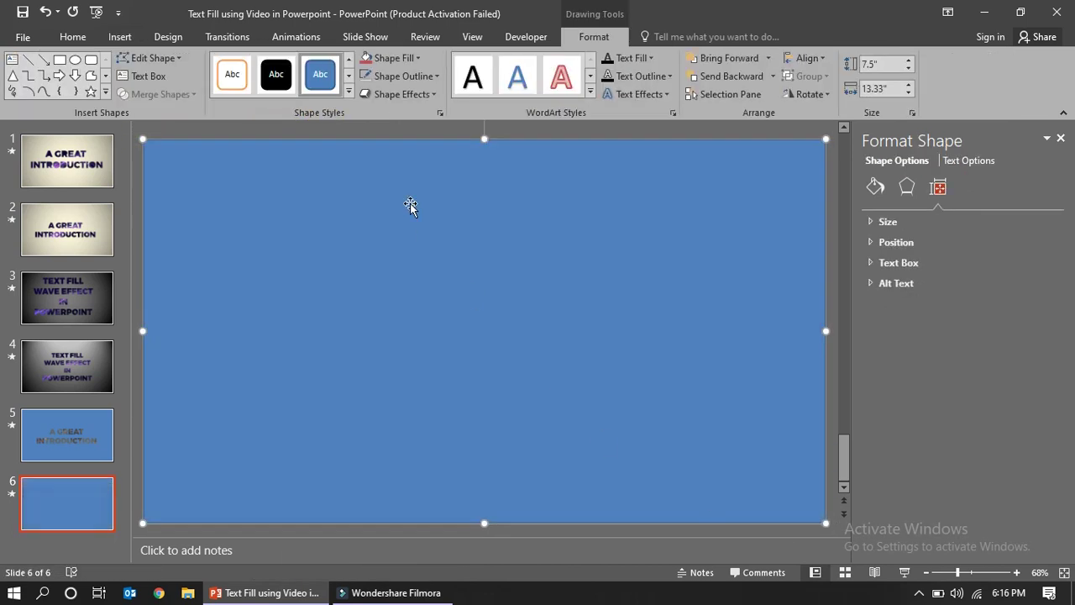
# Step: Set the blue rectangle to No Outline
pyautogui.click(419, 75)
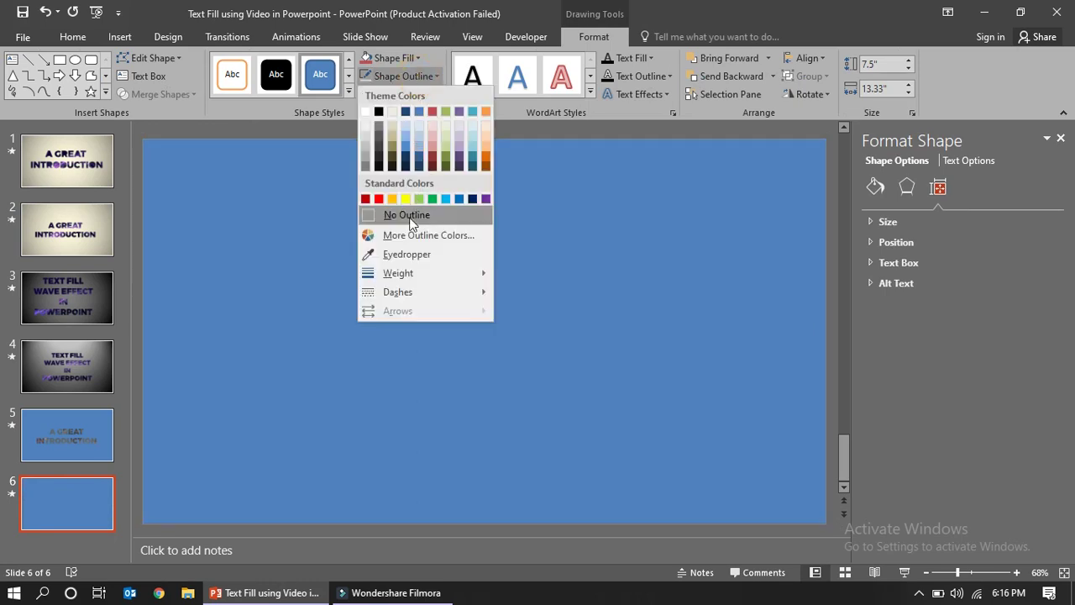
pyautogui.click(408, 215)
pyautogui.click(352, 125)
pyautogui.click(391, 321)
pyautogui.moveTo(483, 135); pyautogui.dragTo(483, 135)
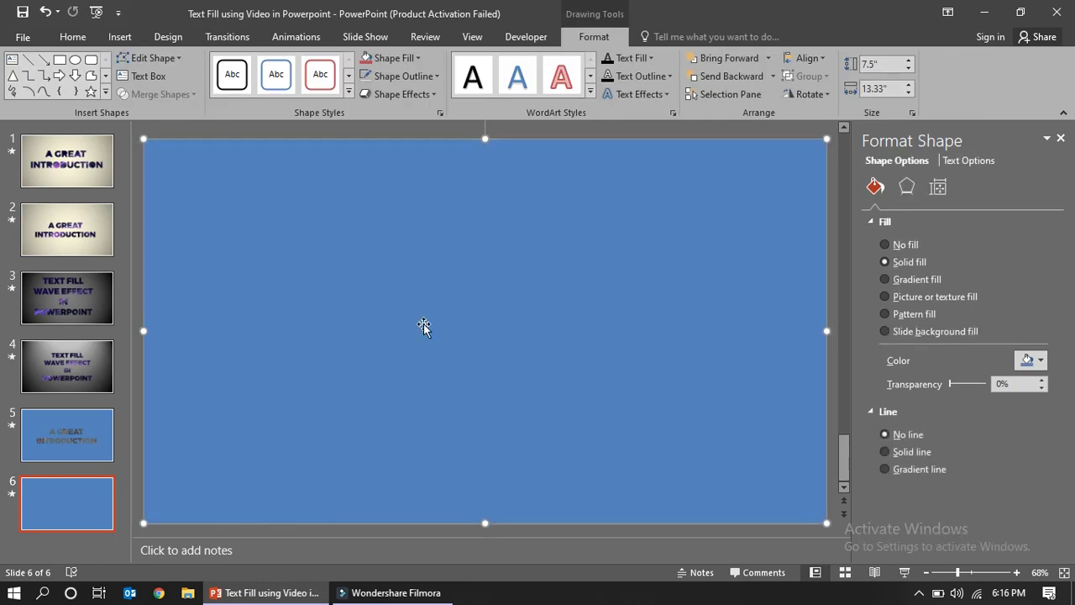
pyautogui.click(121, 38)
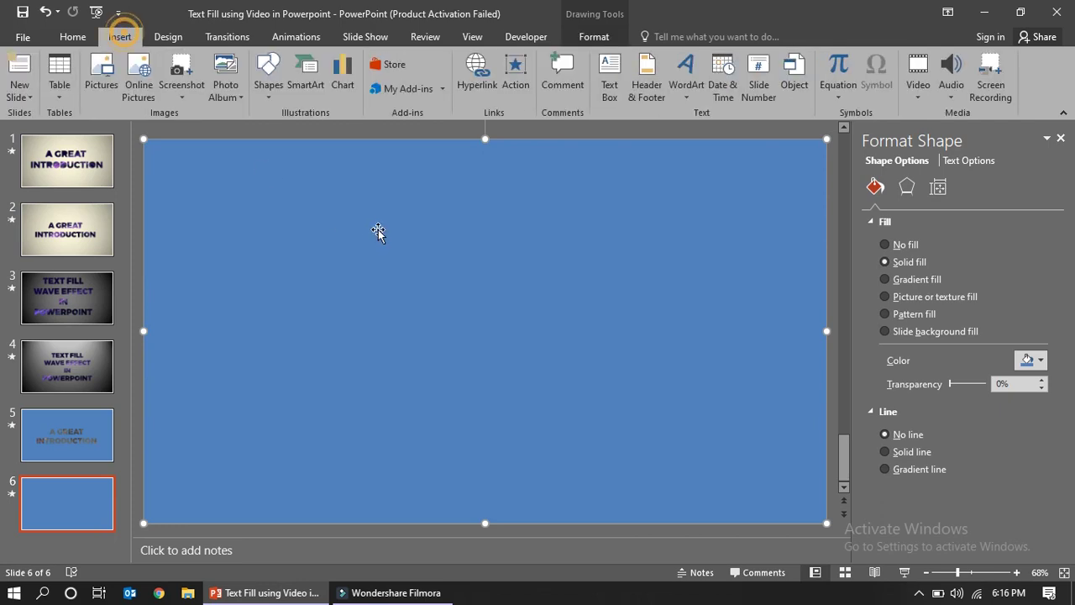
# Step: Draw a text box in the middle of slide 6 for the A GREAT INTRODUCTION title
pyautogui.click(610, 76)
pyautogui.moveTo(331, 280); pyautogui.dragTo(694, 434)
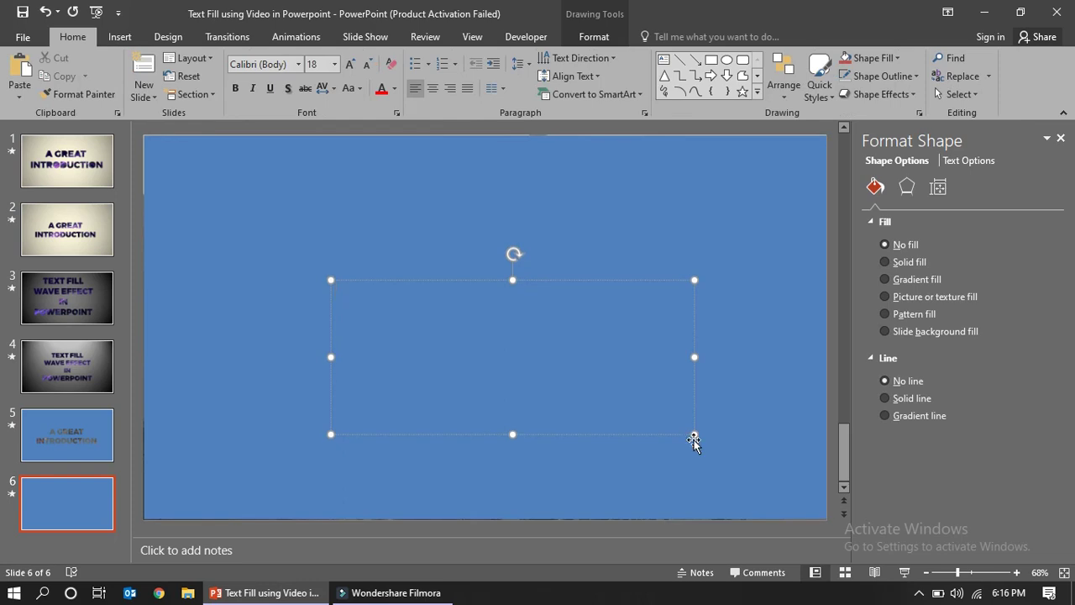
pyautogui.write('a')
pyautogui.press('BackSpace')
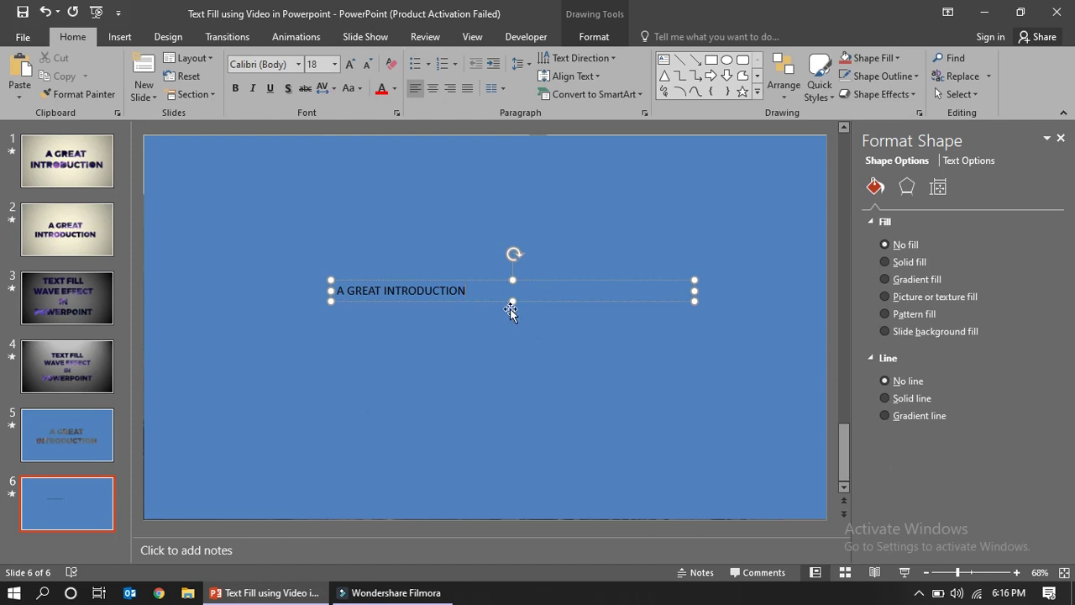
# Step: Set the title font to Montserrat Black at 66 pt
pyautogui.click(299, 65)
pyautogui.click(298, 156)
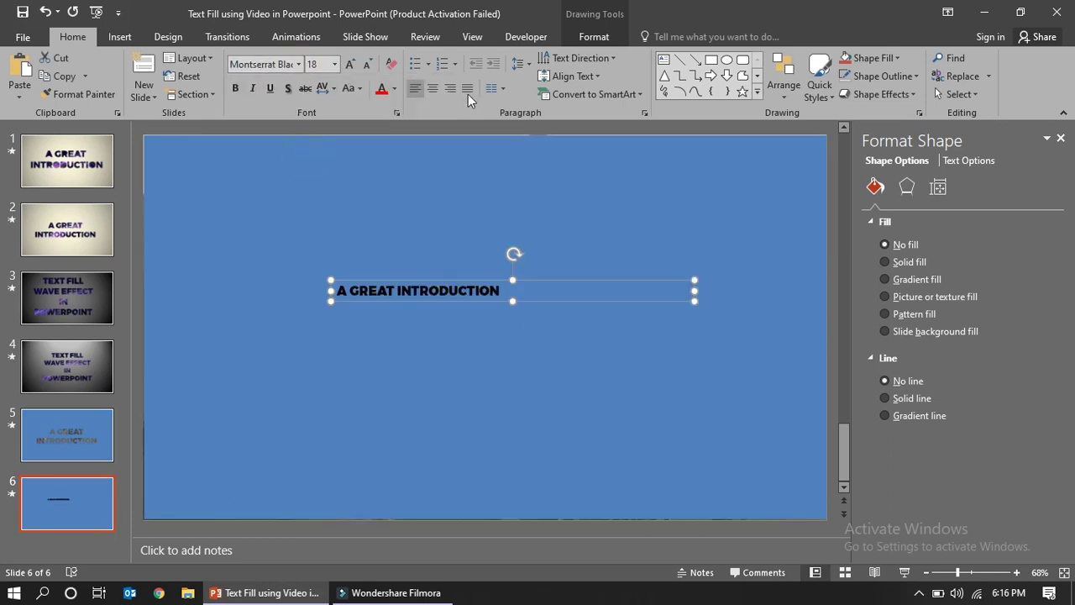
pyautogui.click(350, 67)
pyautogui.click(349, 67)
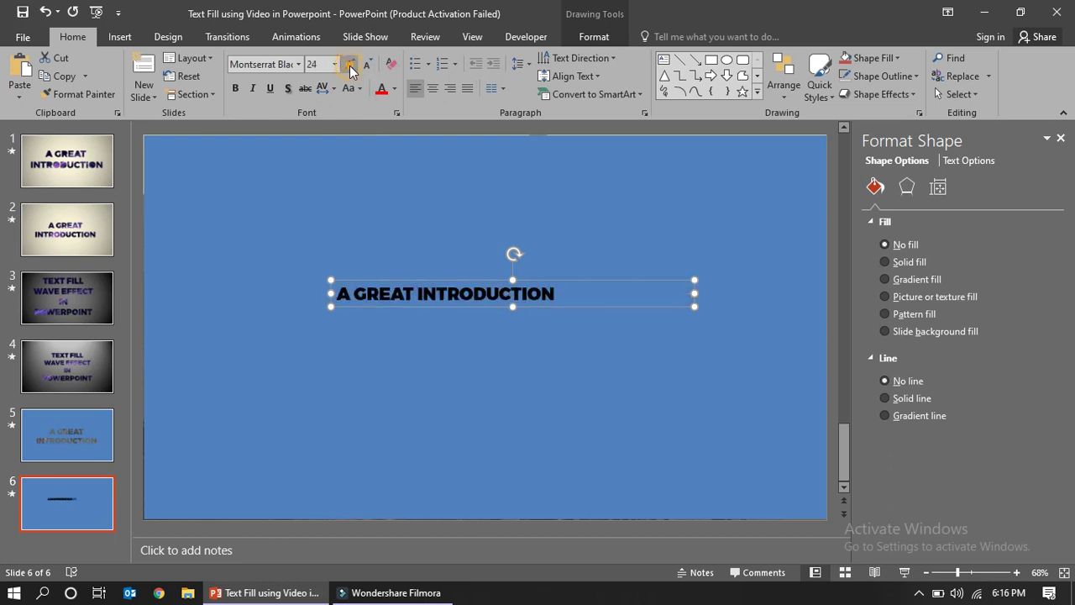
pyautogui.click(349, 68)
pyautogui.click(350, 67)
pyautogui.click(349, 67)
pyautogui.click(350, 67)
pyautogui.click(349, 67)
pyautogui.click(349, 67)
pyautogui.click(349, 67)
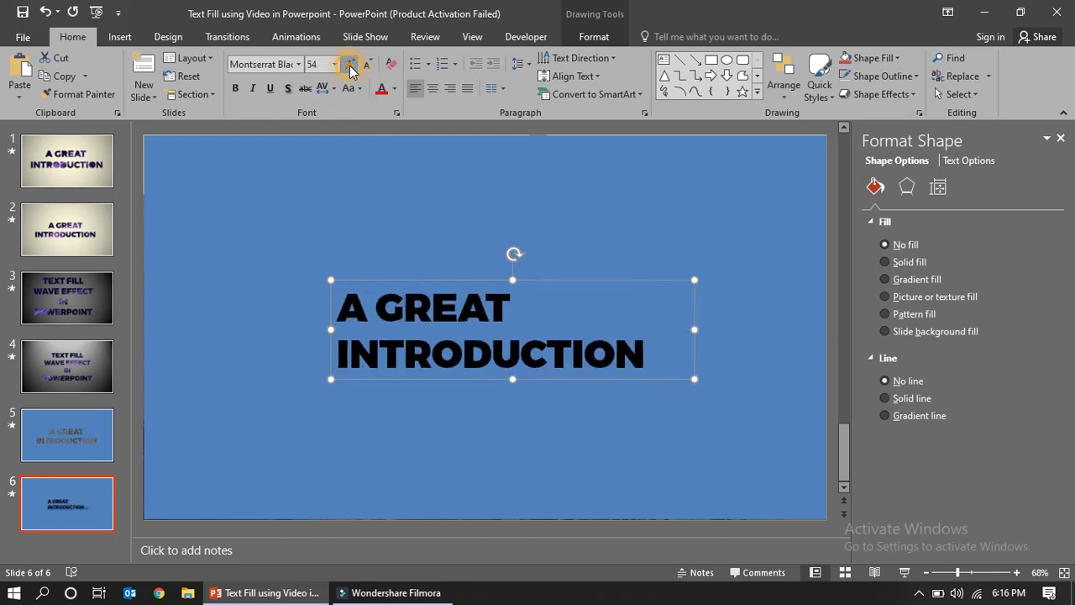
pyautogui.click(350, 67)
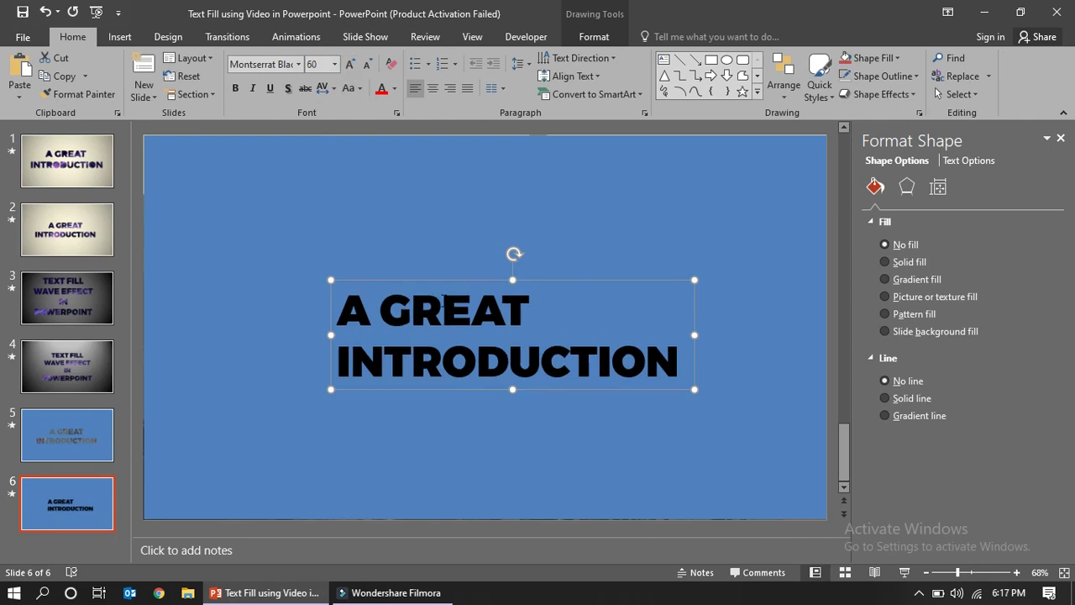
pyautogui.click(349, 65)
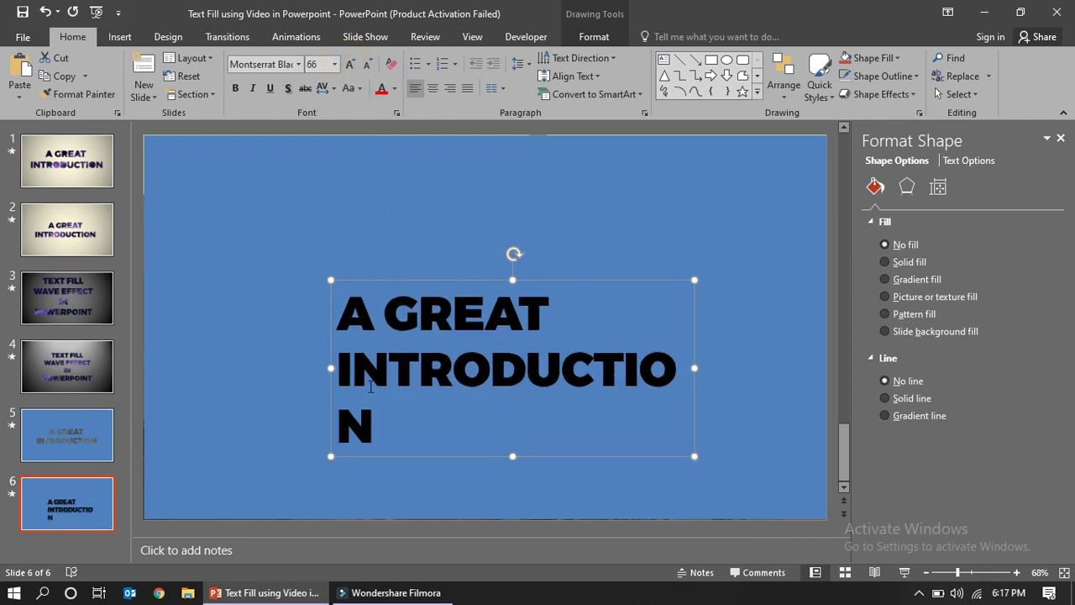
# Step: Widen the box so INTRODUCTION fits one line, align it center and middle, and center the text
pyautogui.moveTo(332, 367); pyautogui.dragTo(245, 356)
pyautogui.moveTo(415, 277); pyautogui.dragTo(431, 265)
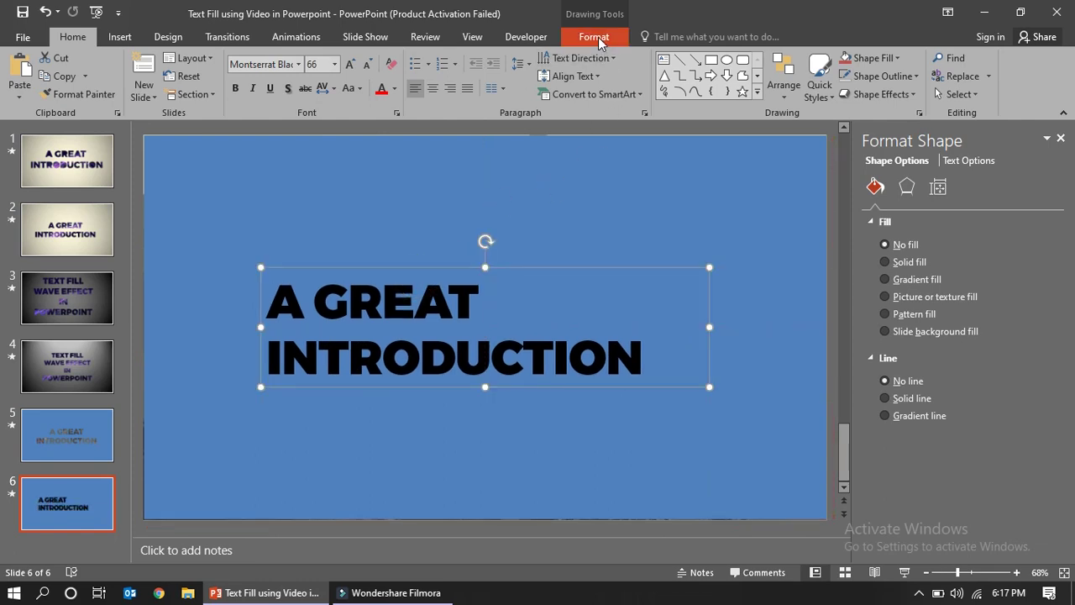
pyautogui.click(599, 40)
pyautogui.click(805, 58)
pyautogui.click(823, 99)
pyautogui.click(804, 58)
pyautogui.click(830, 156)
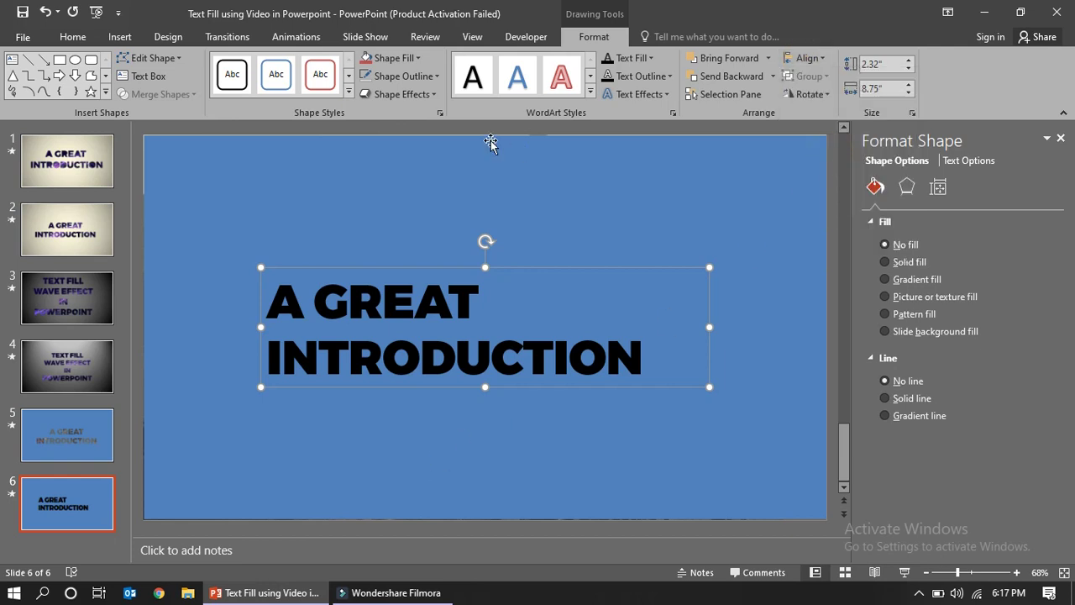
pyautogui.click(72, 37)
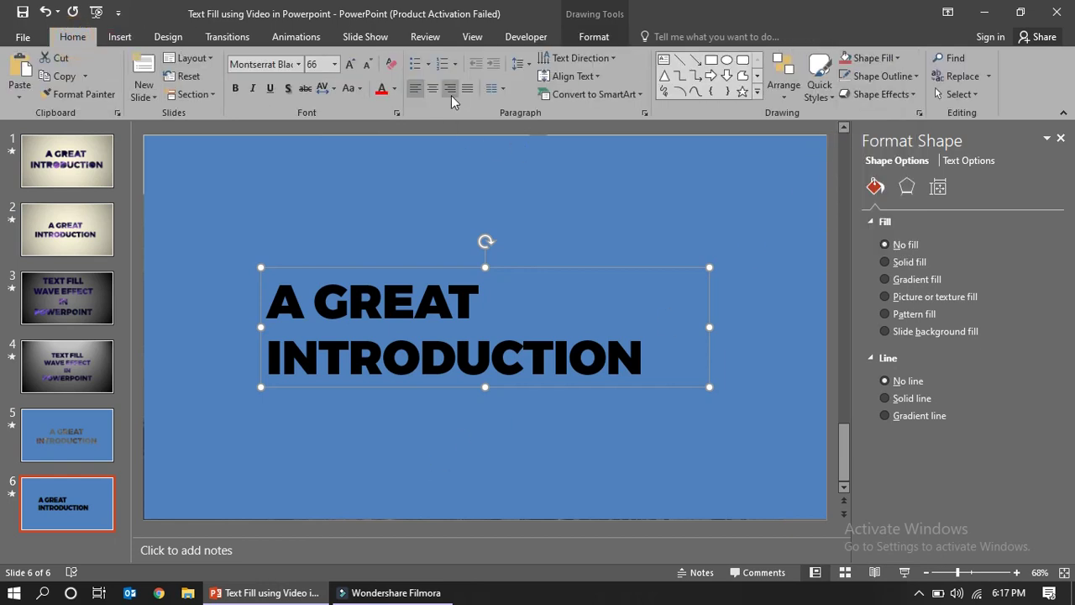
pyautogui.click(430, 88)
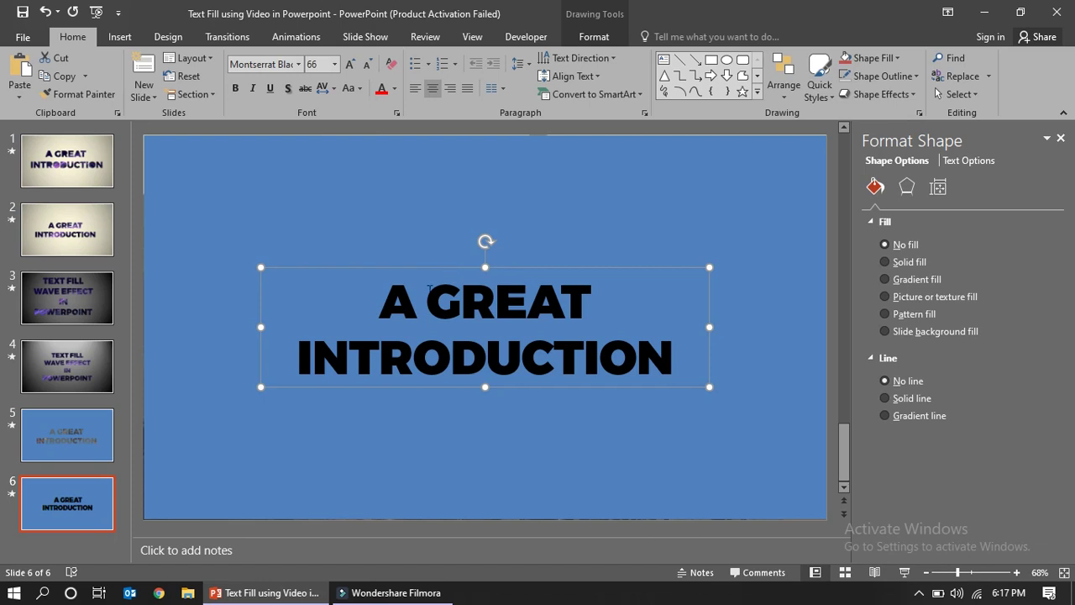
# Step: Merge the blue rectangle and title text box with Combine, knocking the letters out over the balloon video
pyautogui.click(184, 166)
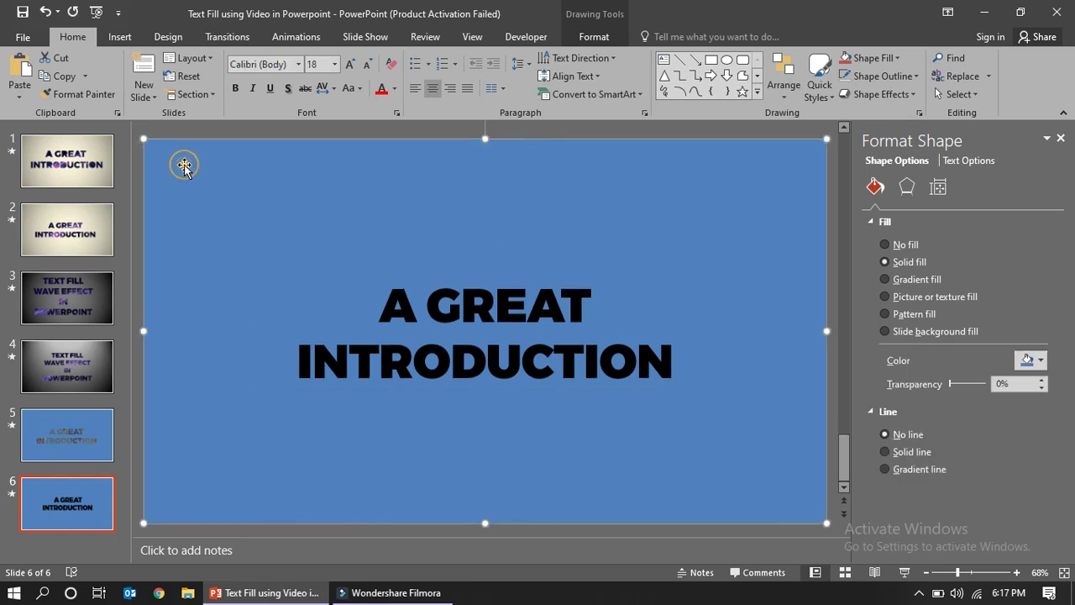
pyautogui.click(432, 292)
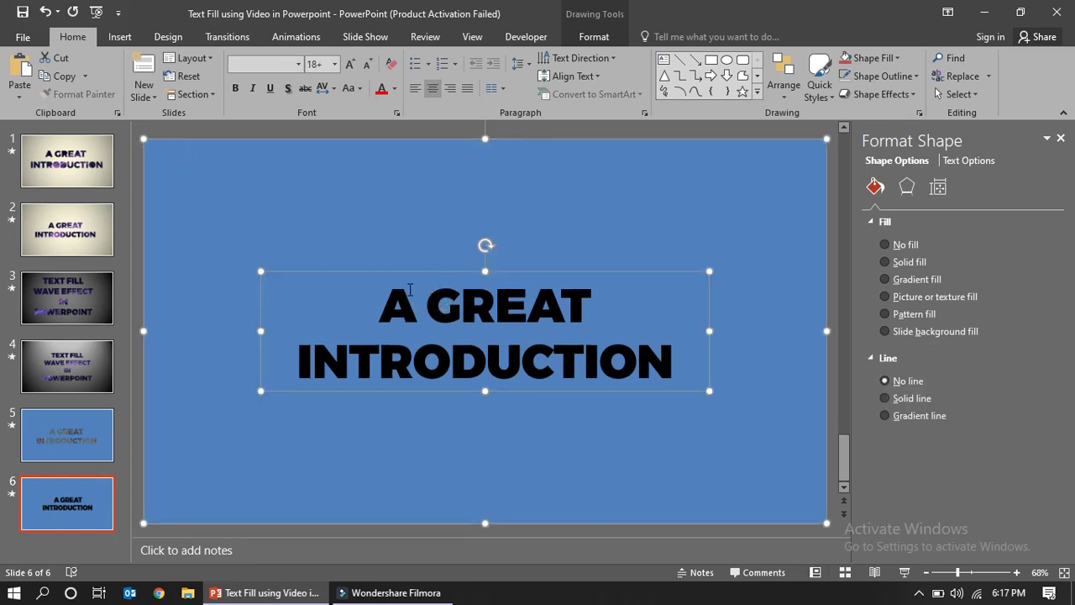
pyautogui.click(606, 42)
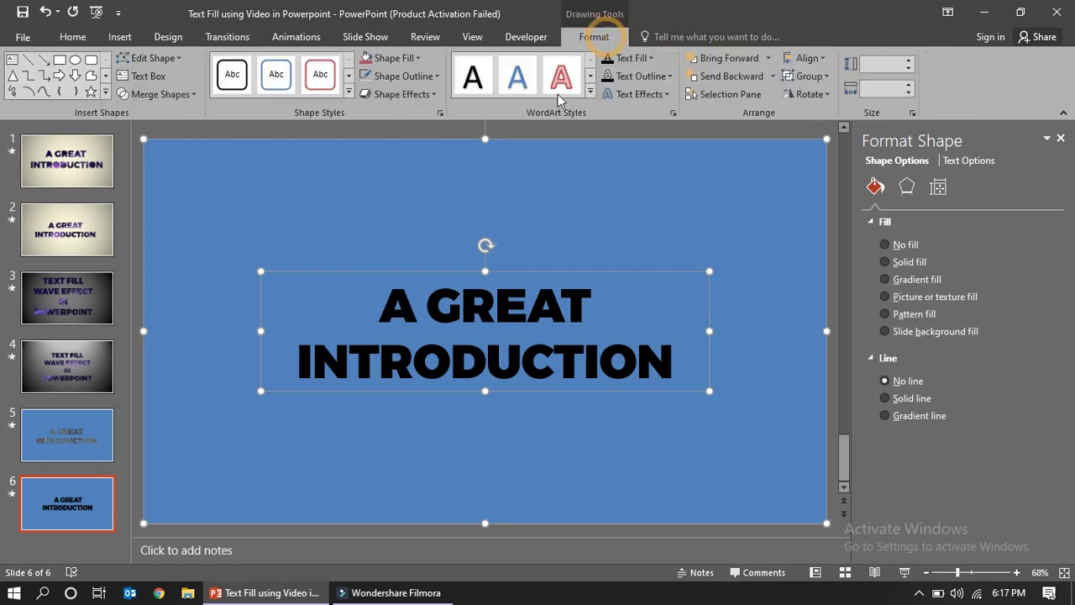
pyautogui.click(192, 99)
pyautogui.click(160, 132)
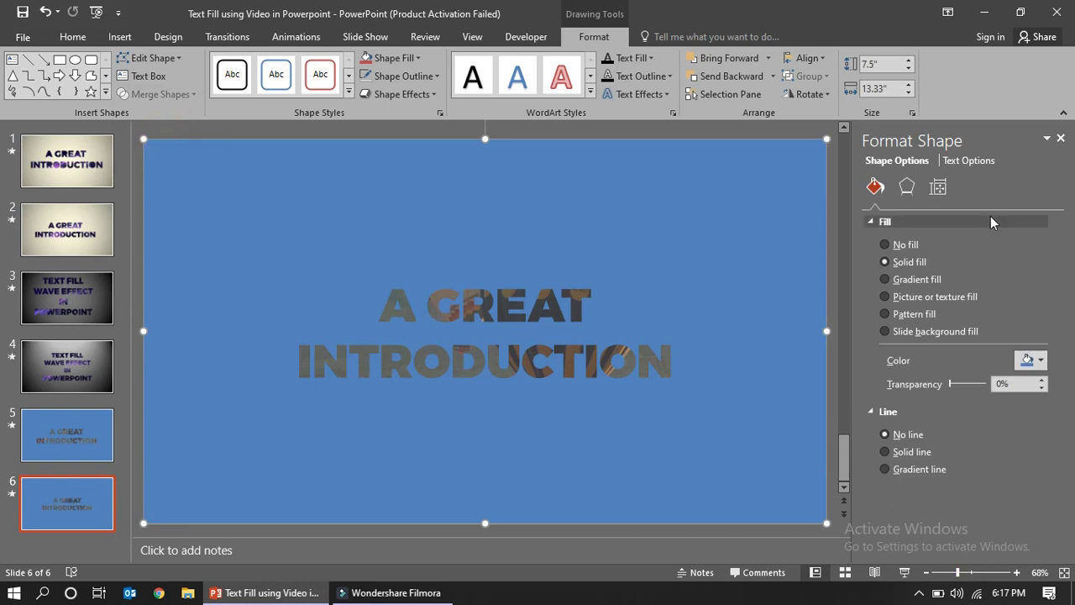
pyautogui.click(1059, 141)
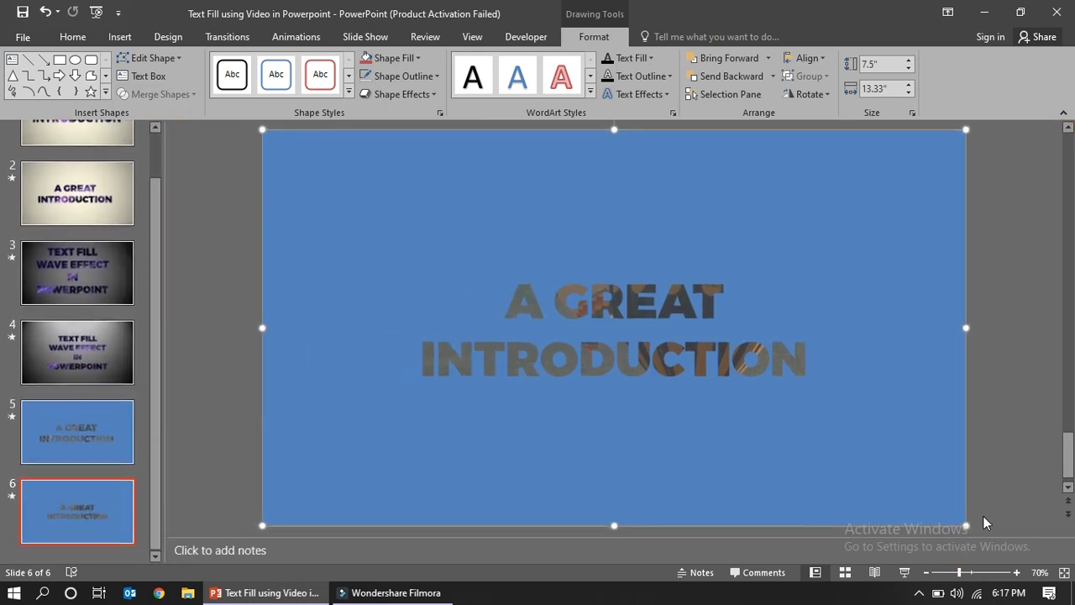
pyautogui.click(904, 574)
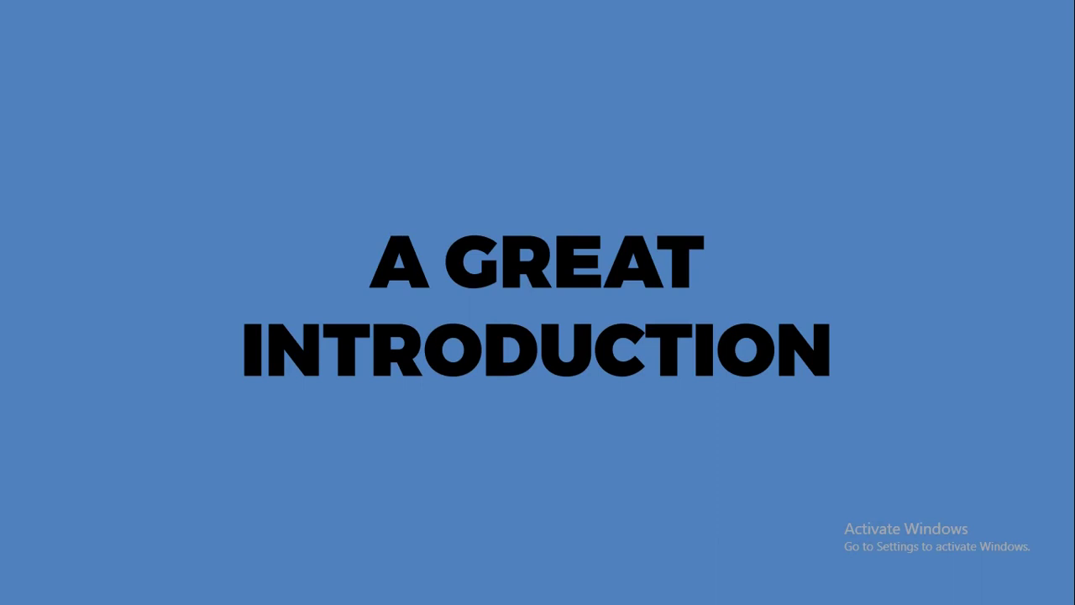
pyautogui.press('Escape')
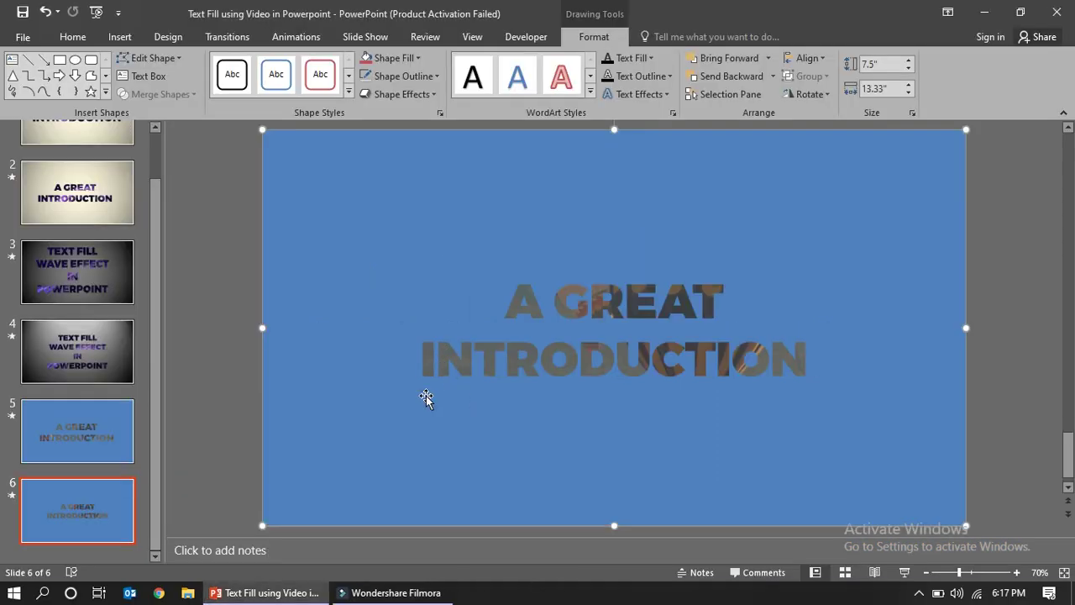